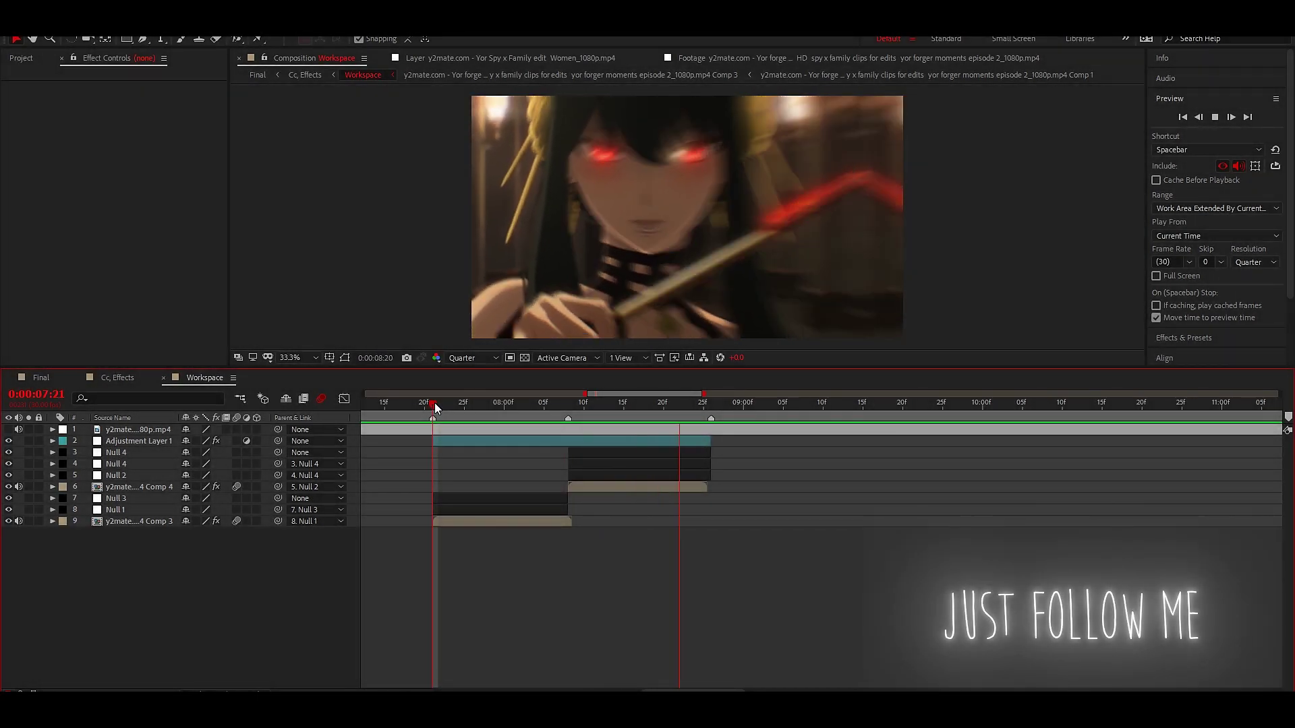
# - Add an adjustment layer above Null 3, trim it, and split it at the second clip's start
pyautogui.press('space')
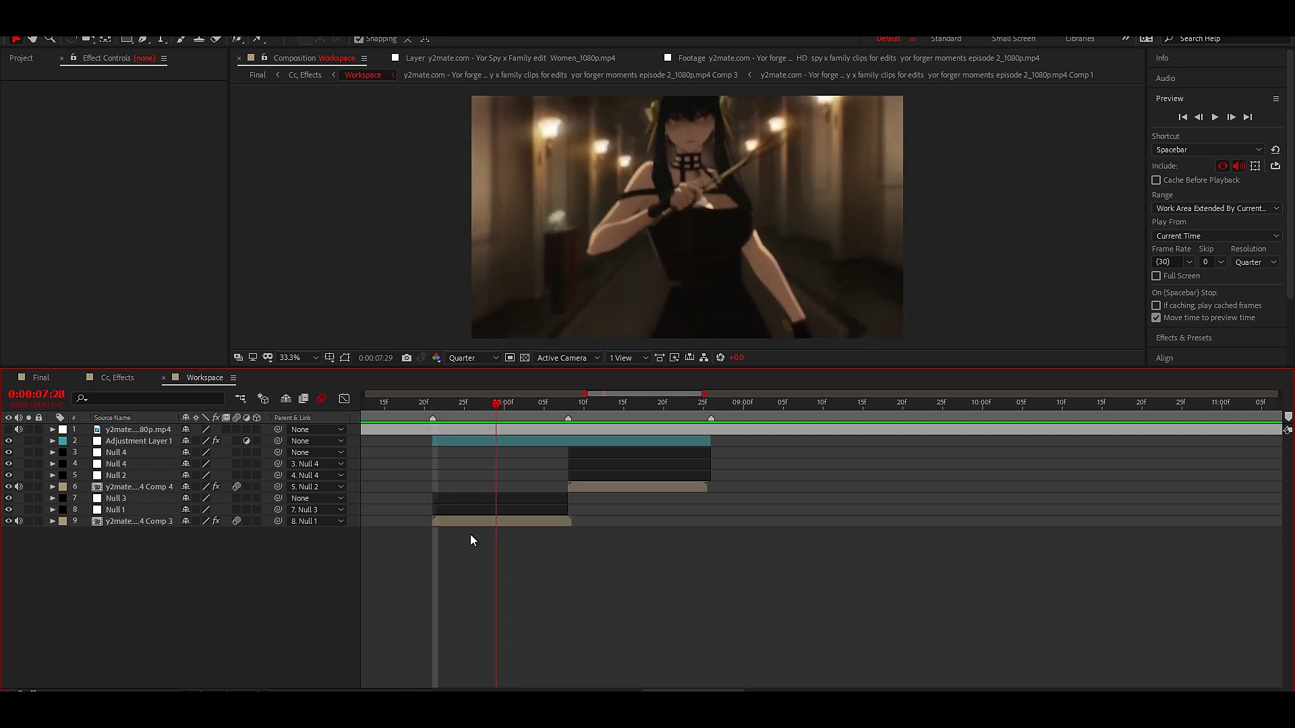
pyautogui.click(456, 499)
pyautogui.hotkey('ctrl', 'alt', 'y')
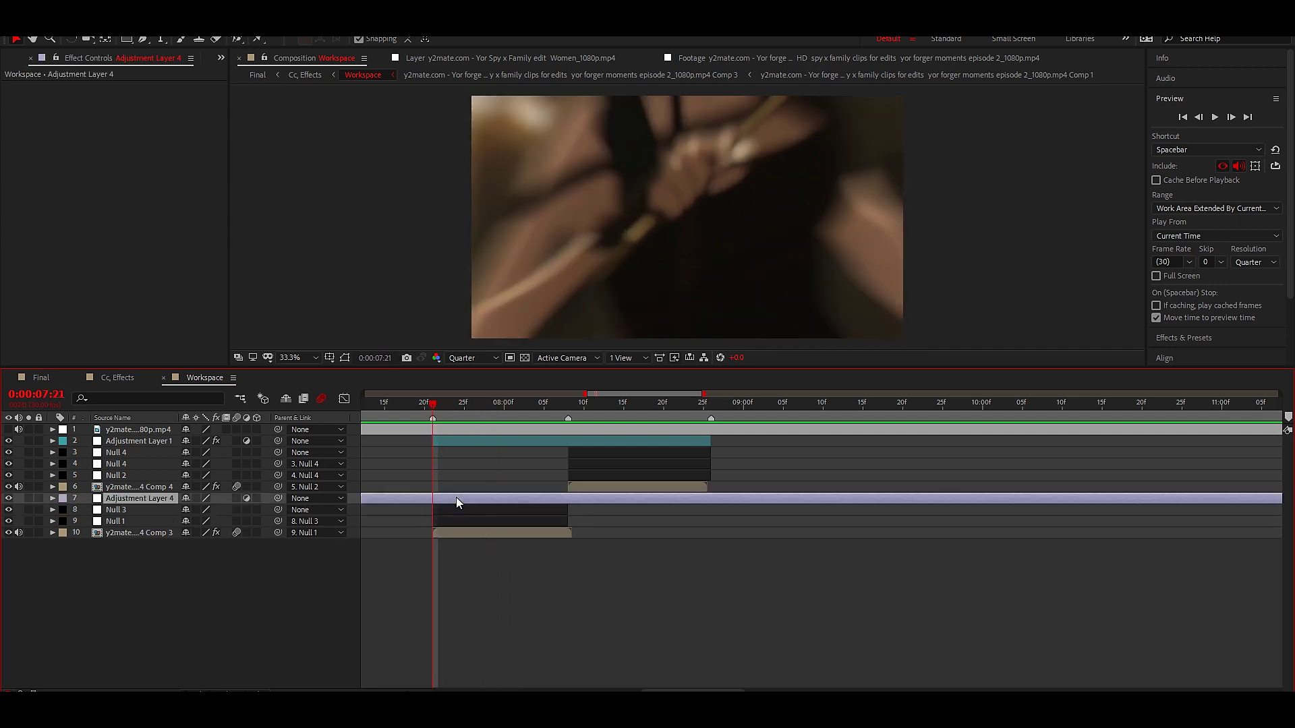
pyautogui.hotkey('ctrl', 'shift', 'd')
pyautogui.press('Delete')
pyautogui.click(463, 499)
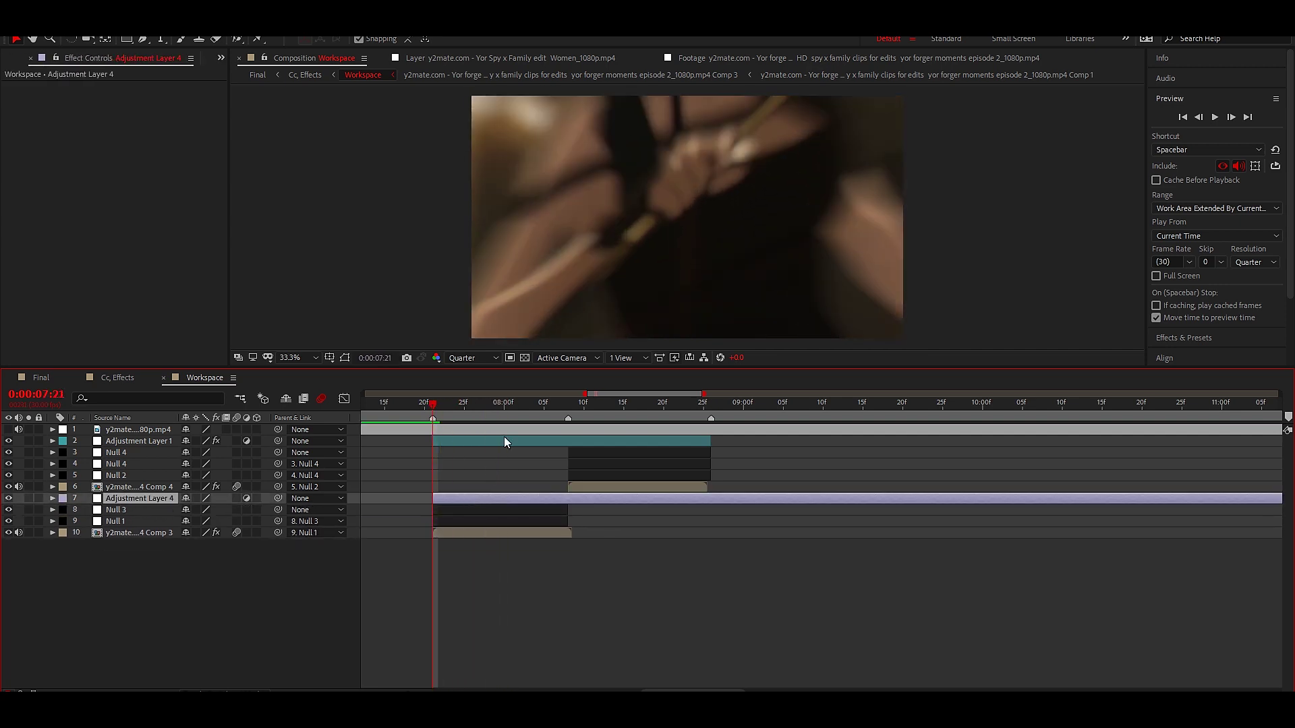
pyautogui.press('space')
pyautogui.hotkey('ctrl', 'shift', 'd')
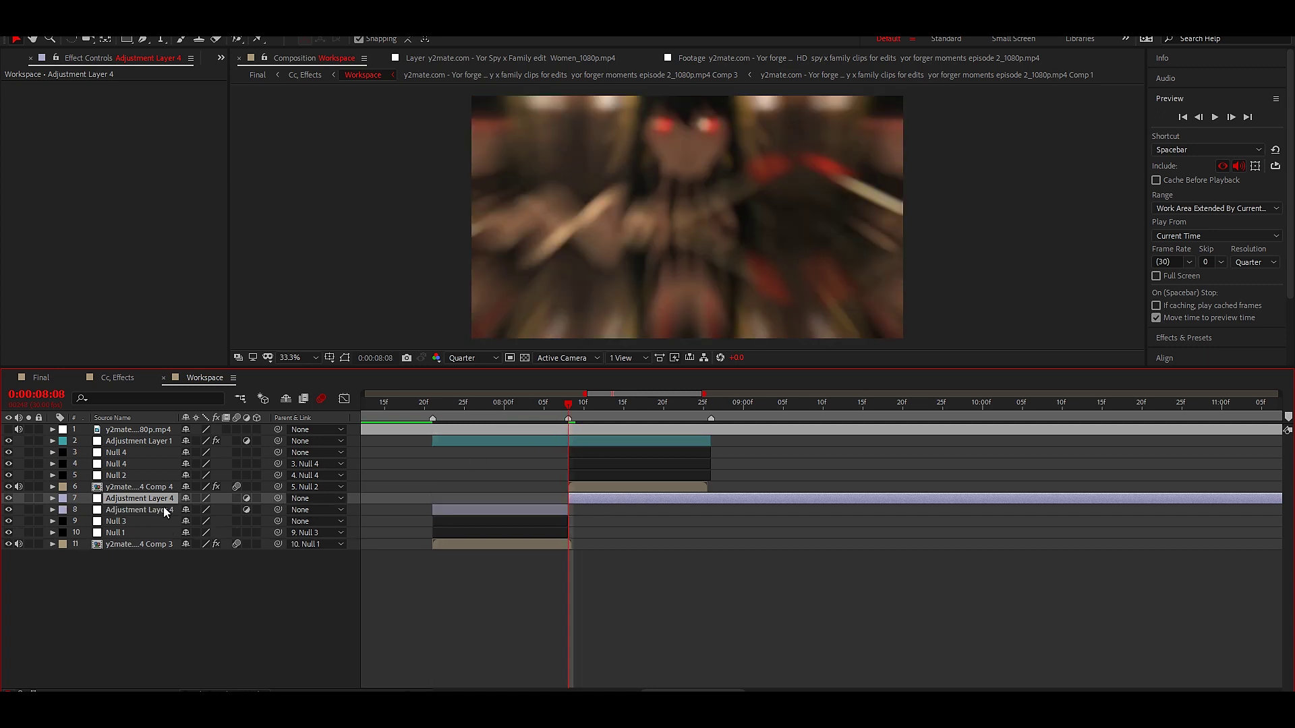
# - Move the later adjustment piece above Null 4 and trim it at 8:26
pyautogui.moveTo(163, 501); pyautogui.dragTo(165, 451)
pyautogui.moveTo(608, 410); pyautogui.dragTo(710, 448)
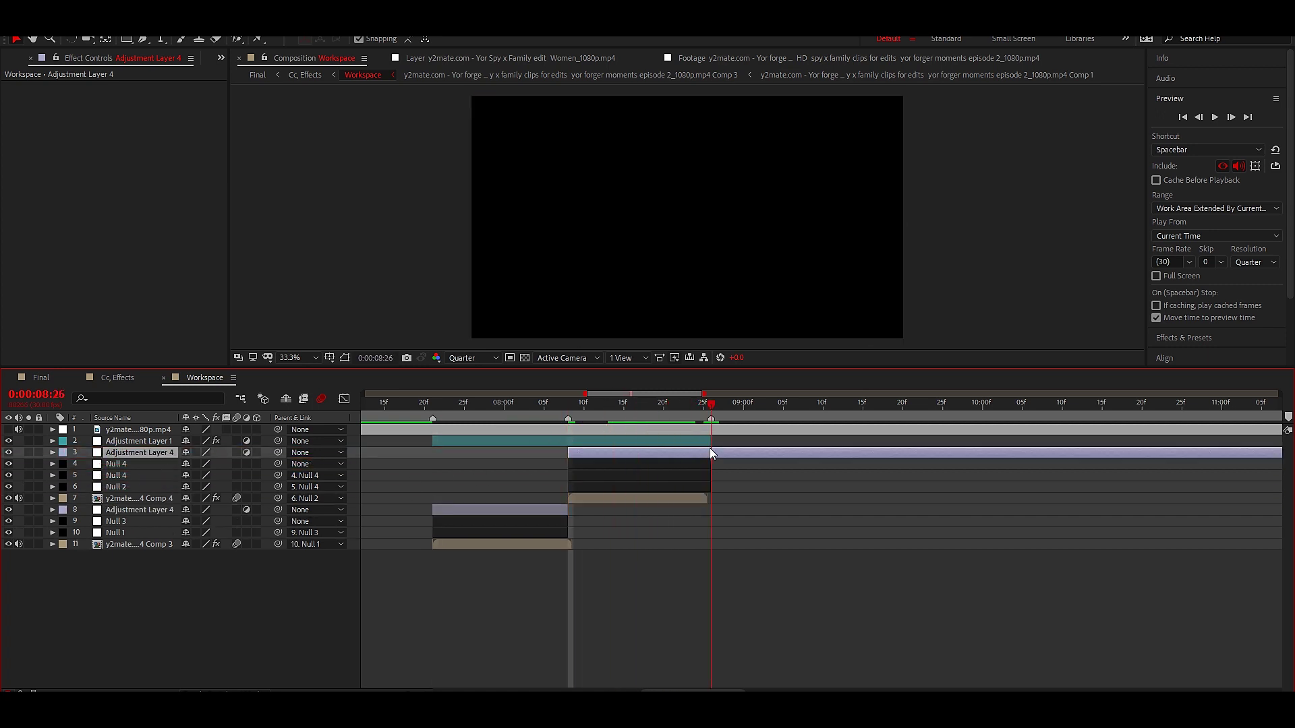
pyautogui.hotkey('ctrl', 'shift', 'd')
pyautogui.press('Delete')
pyautogui.moveTo(682, 402); pyautogui.dragTo(597, 410)
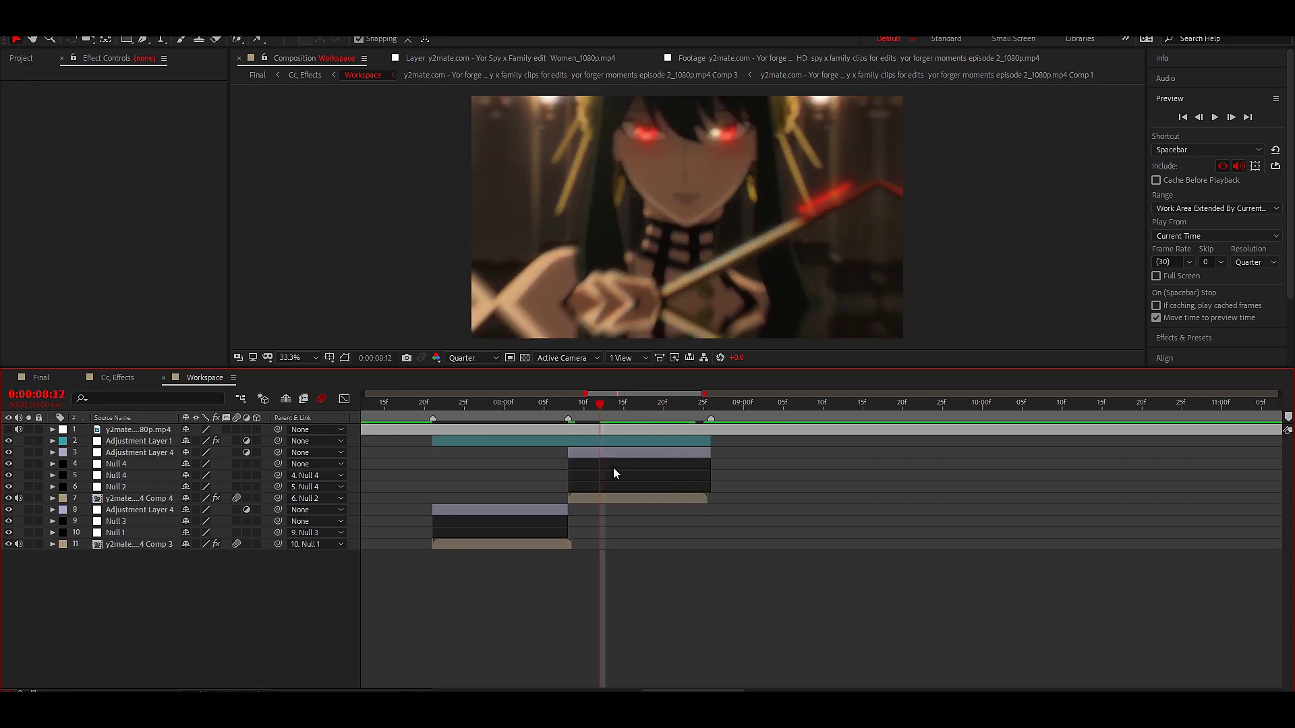
# - Parent Null 4 and Null 3 to their clips' adjustment layers
pyautogui.click(613, 467)
pyautogui.moveTo(279, 465); pyautogui.dragTo(262, 453)
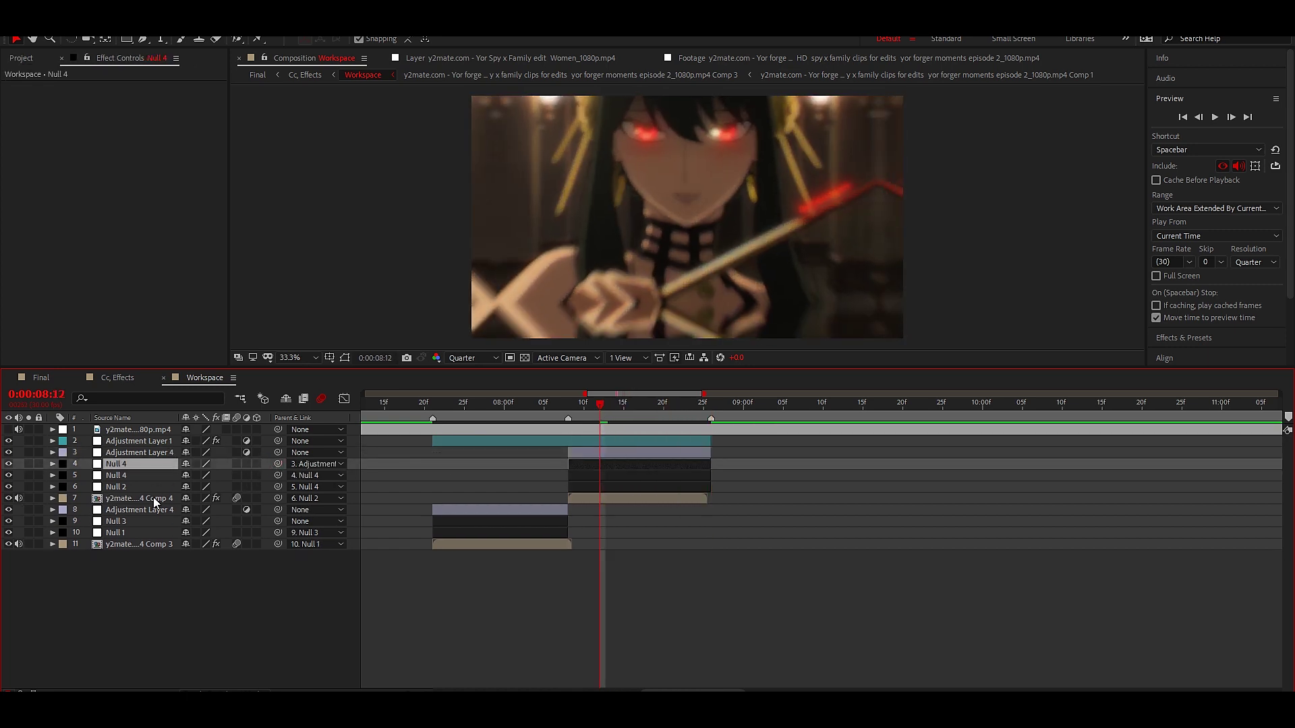
pyautogui.click(154, 501)
pyautogui.click(137, 512)
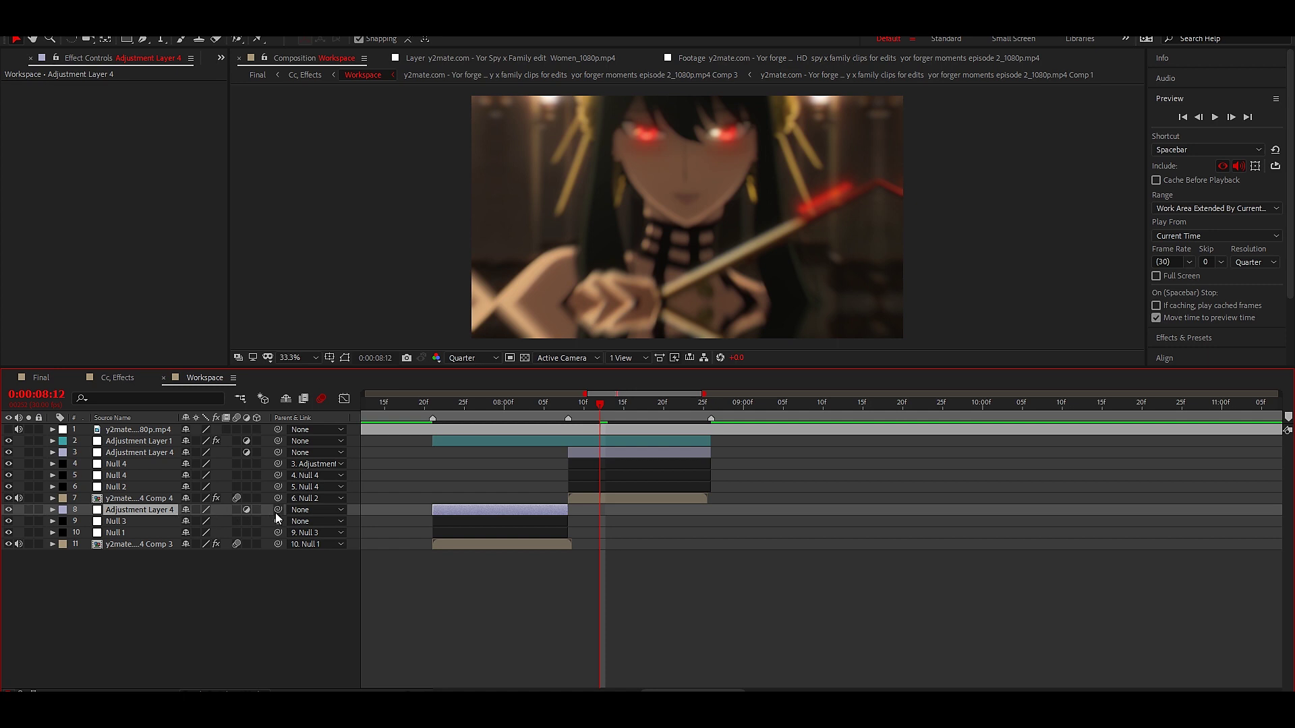
pyautogui.moveTo(277, 521); pyautogui.dragTo(139, 510)
# - At 7:21, show the adjustment layer's Position and Rotation properties
pyautogui.moveTo(479, 418); pyautogui.dragTo(433, 416)
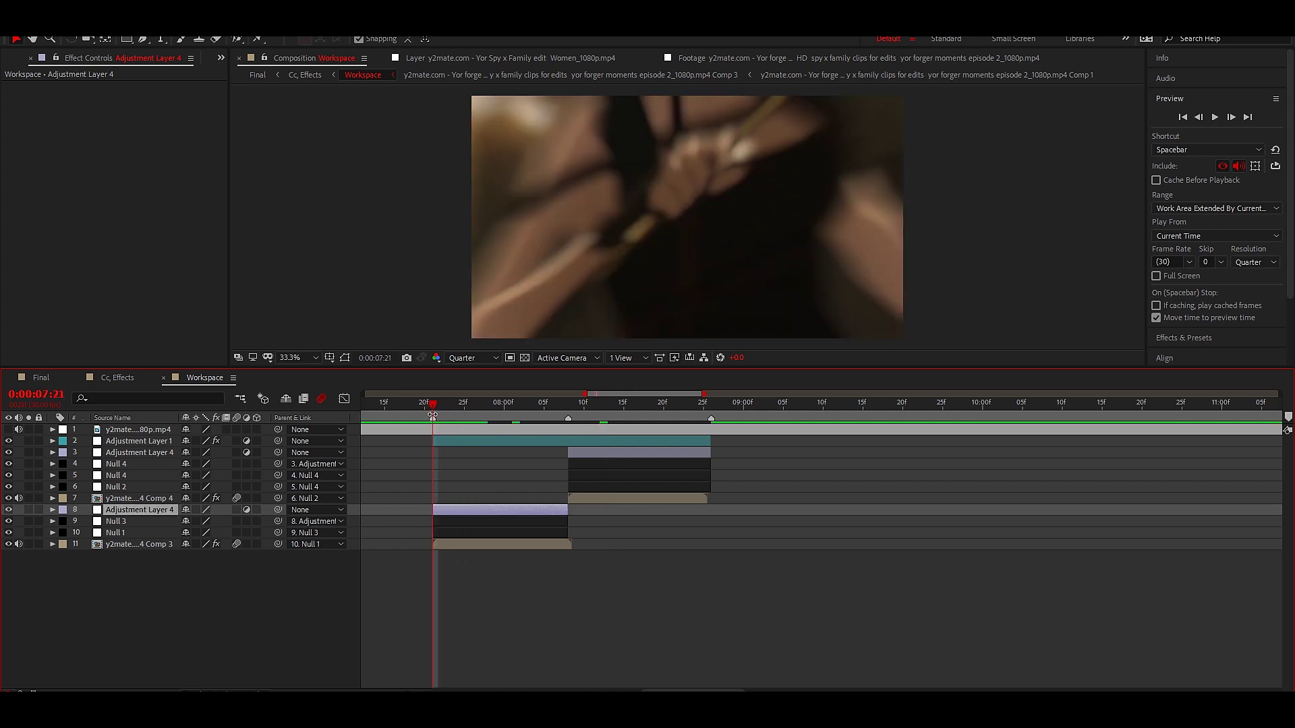
pyautogui.press('p')
pyautogui.hotkey('shift', 'r')
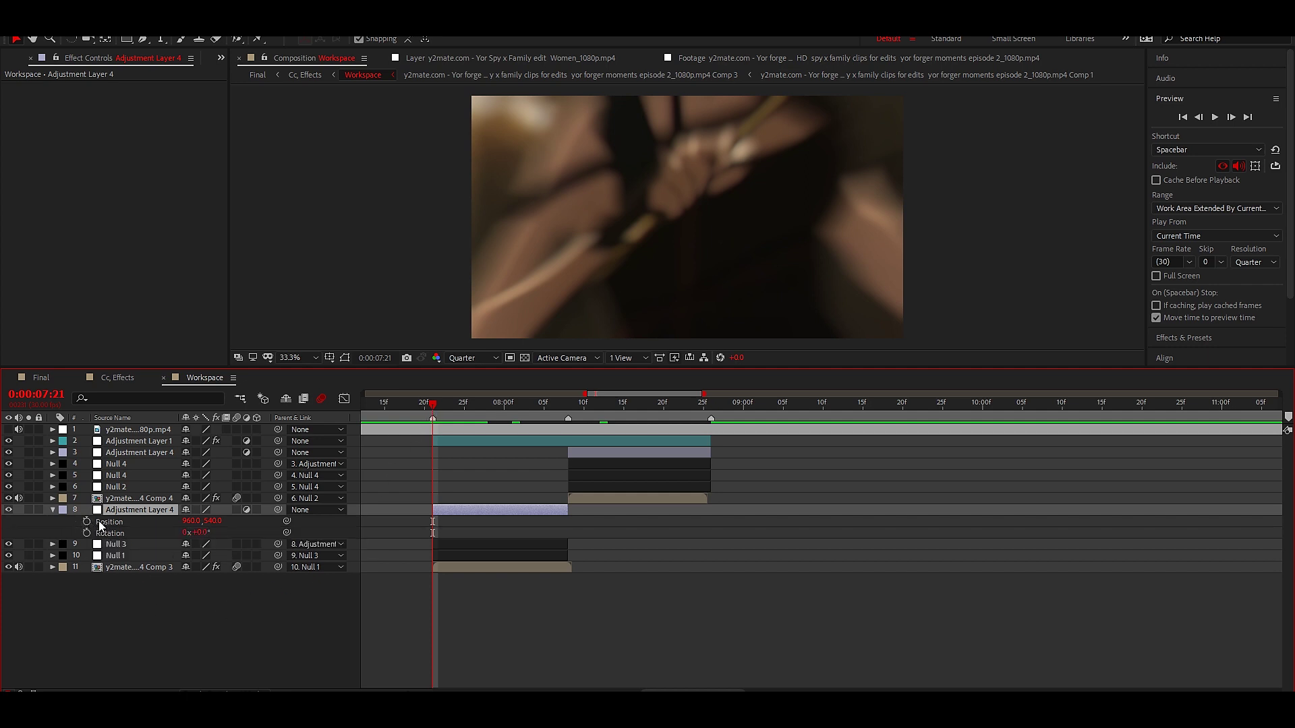
# - Start a Rotation keyframe of -3° at 7:21
pyautogui.click(87, 532)
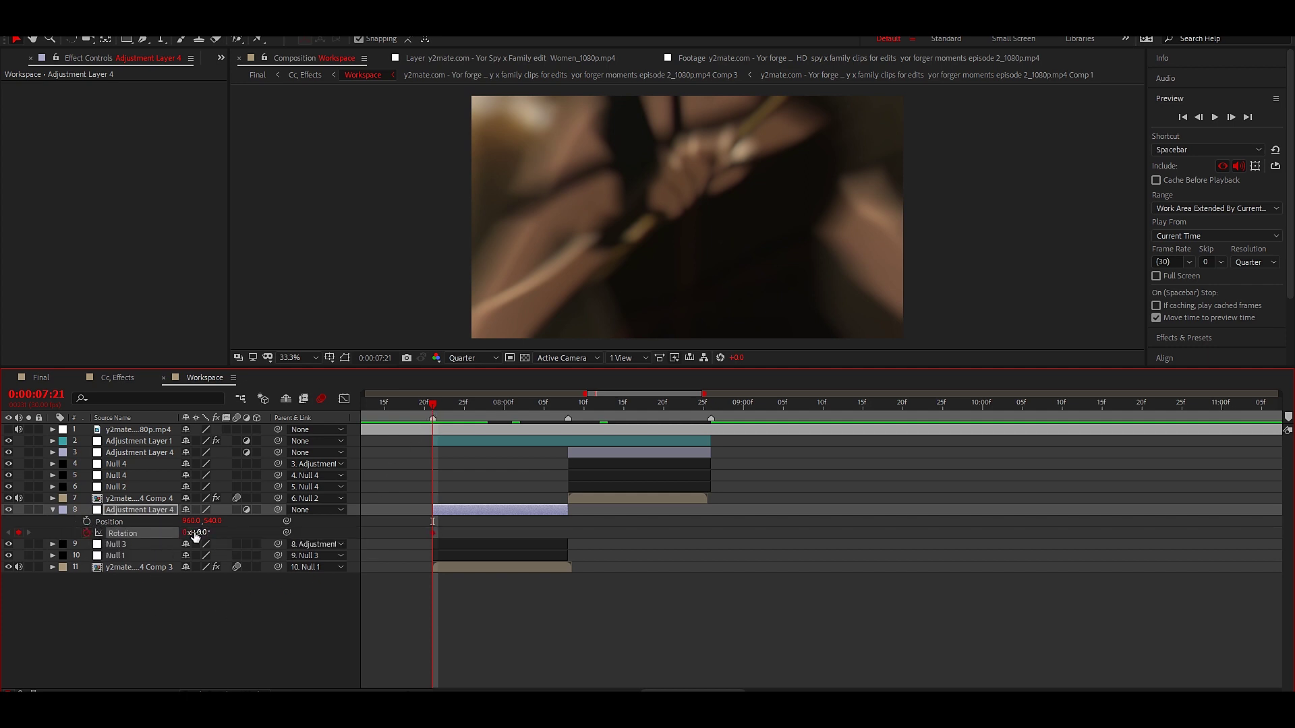
pyautogui.click(195, 533)
pyautogui.click(314, 612)
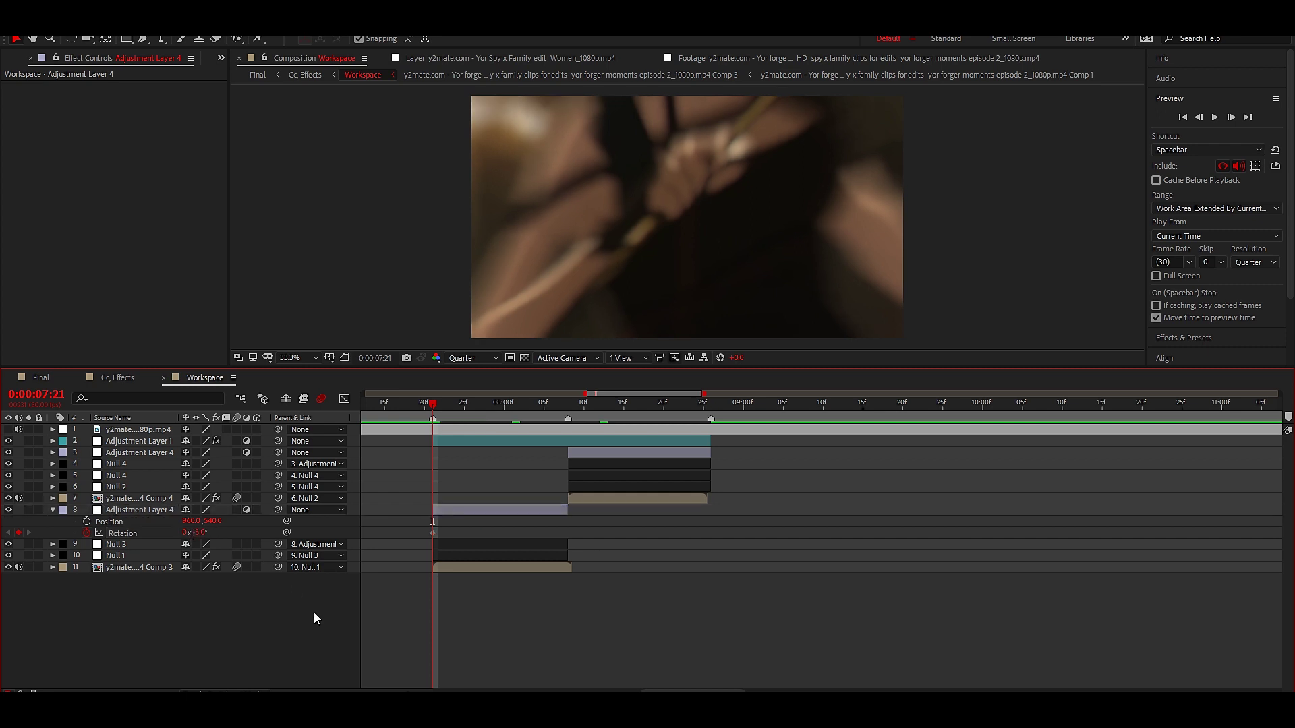
# - Step forward to 8:06 and key Rotation at +4°
pyautogui.press('pagedown')
pyautogui.press('pagedown')
pyautogui.press('pagedown')
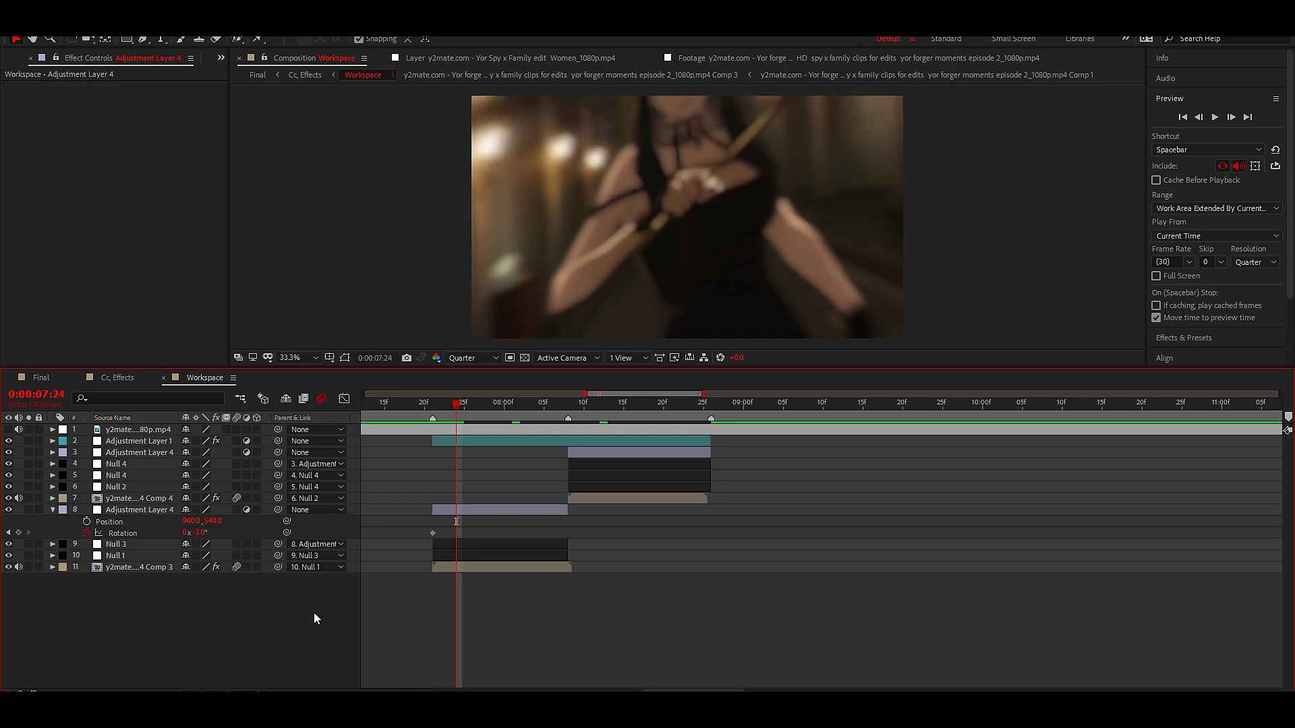
pyautogui.press('pagedown')
pyautogui.press('pagedown')
pyautogui.press('pagedown')
pyautogui.press('pagedown')
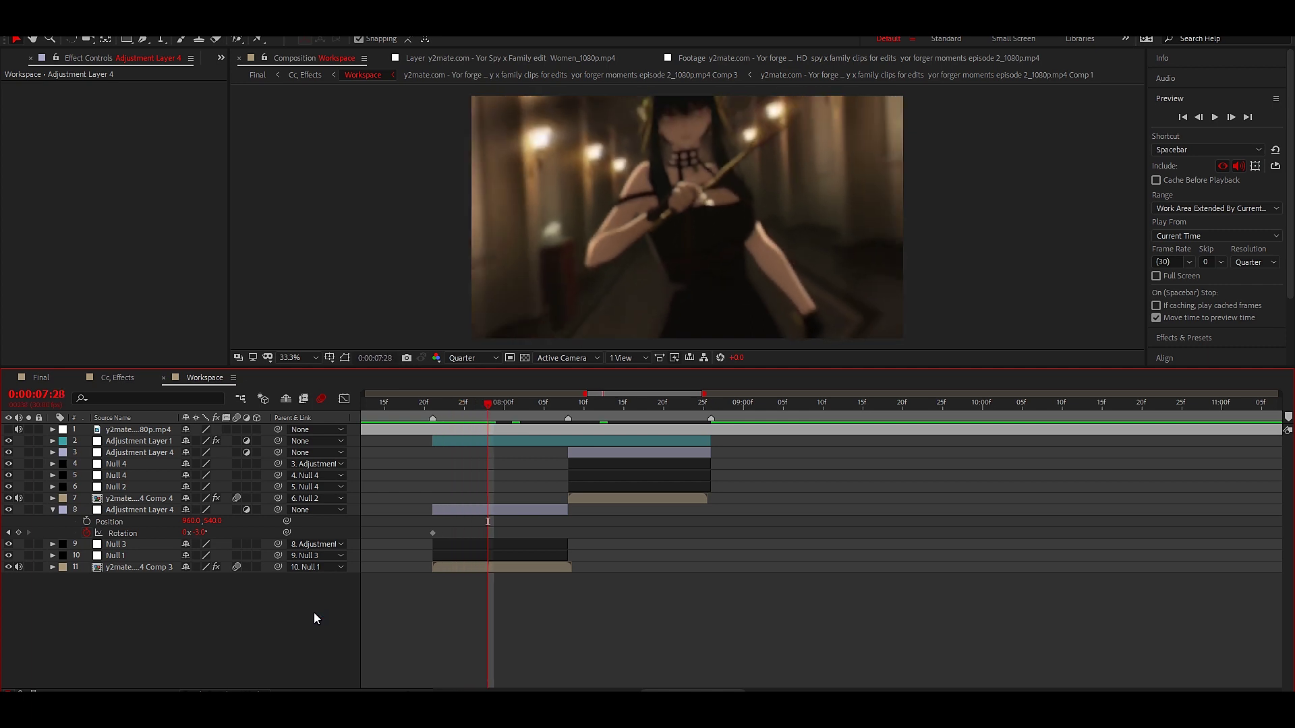
pyautogui.press('pagedown')
pyautogui.press('pagedown')
pyautogui.press('pagedown')
pyautogui.press('pagedown')
pyautogui.press('pagedown')
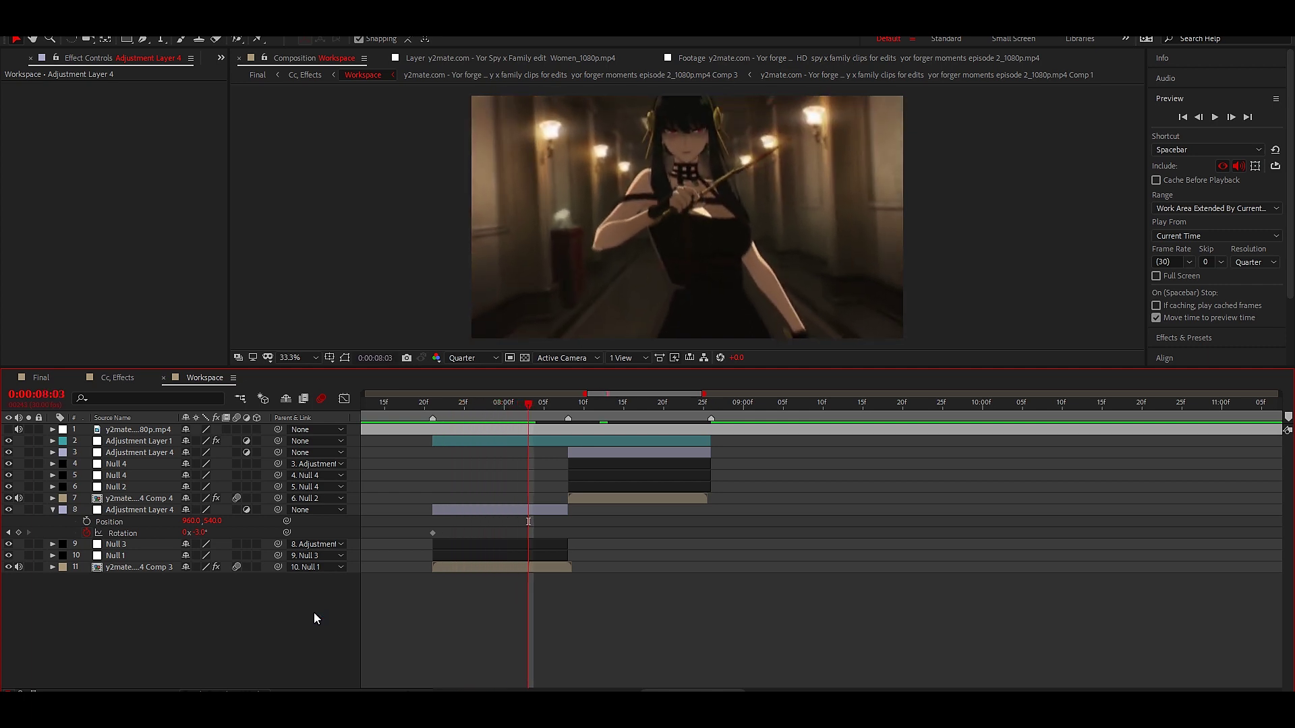
pyautogui.press('pagedown')
pyautogui.press('pagedown')
pyautogui.press('pagedown')
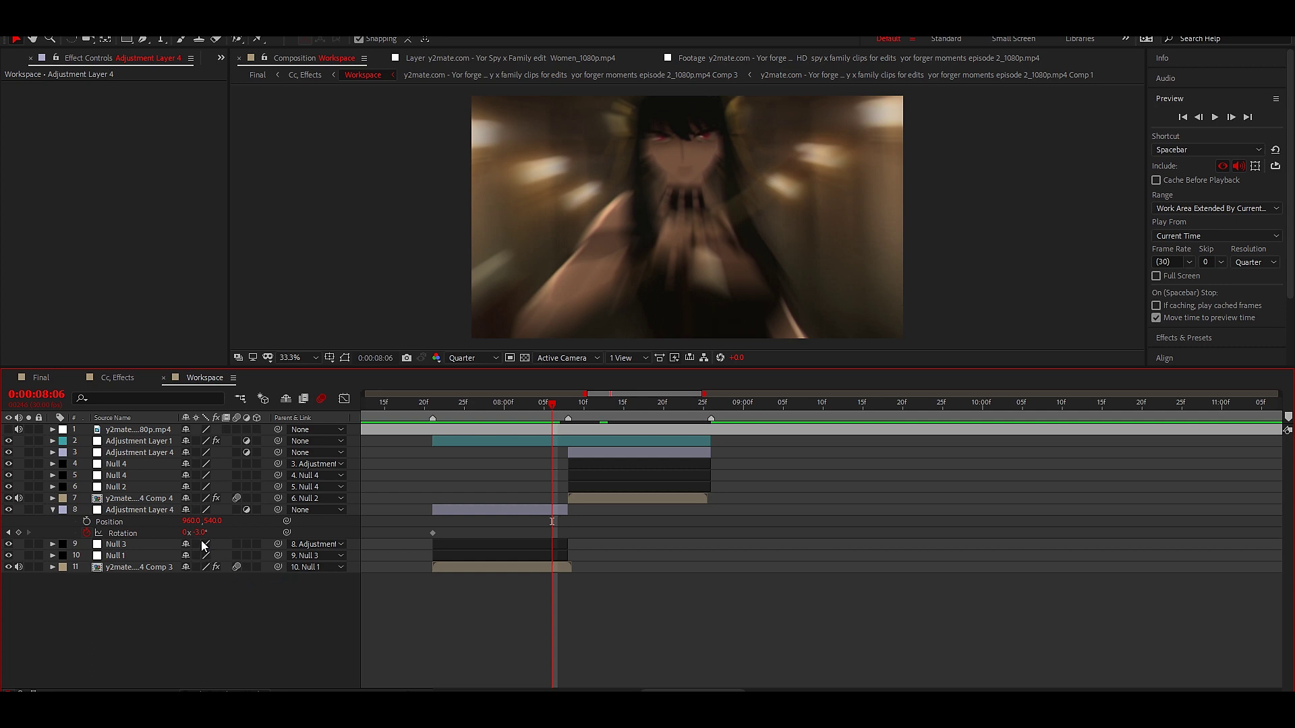
pyautogui.click(204, 532)
pyautogui.write('4')
pyautogui.press('Return')
# - Preview, then key Rotation back to -3° at 8:19
pyautogui.press('space')
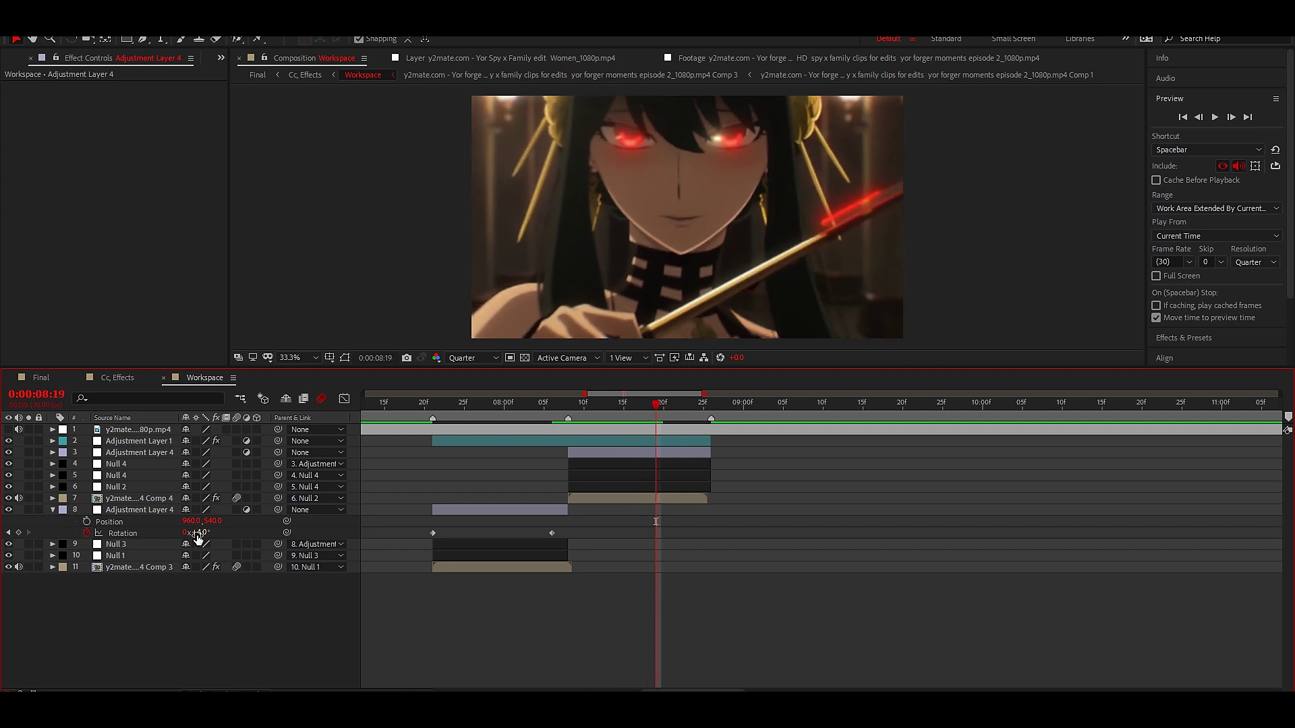
pyautogui.click(199, 533)
pyautogui.write('-3')
pyautogui.press('Return')
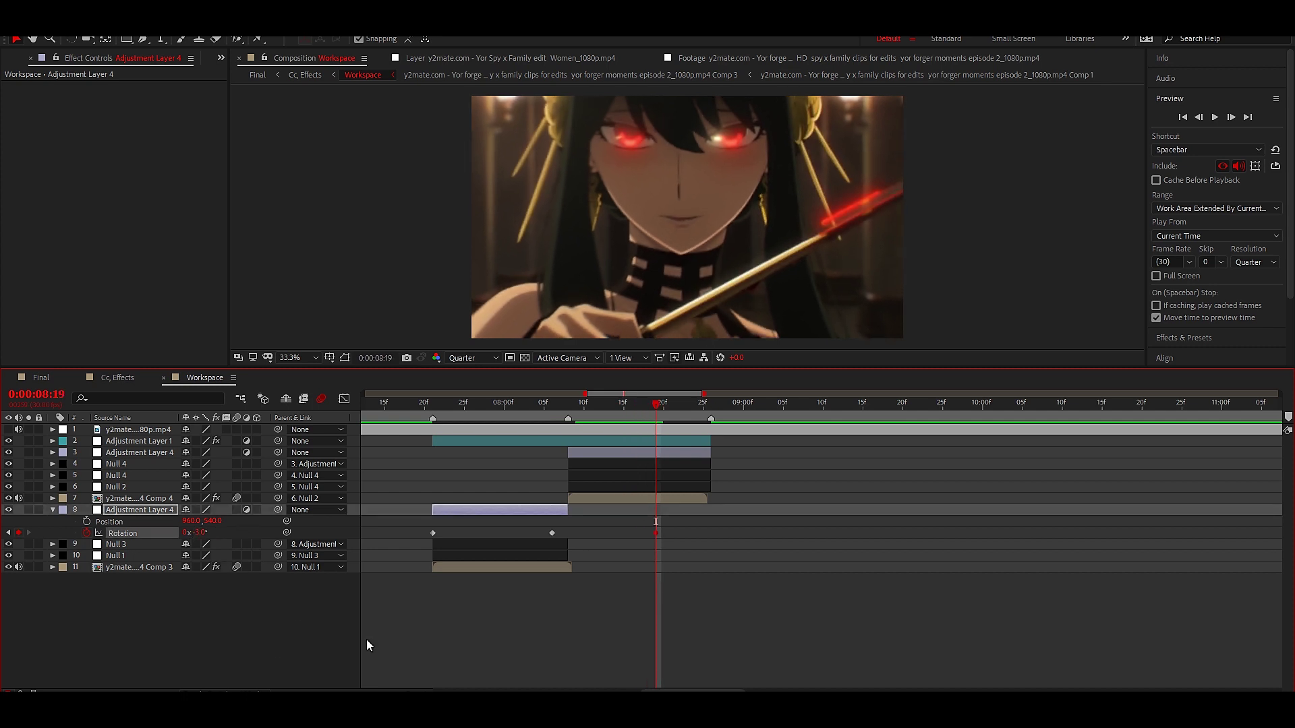
# - Nudge Adjustment Layer 4's Position X to about 965, then key Position at 7:26 with Y at 596
pyautogui.moveTo(502, 418); pyautogui.dragTo(433, 419)
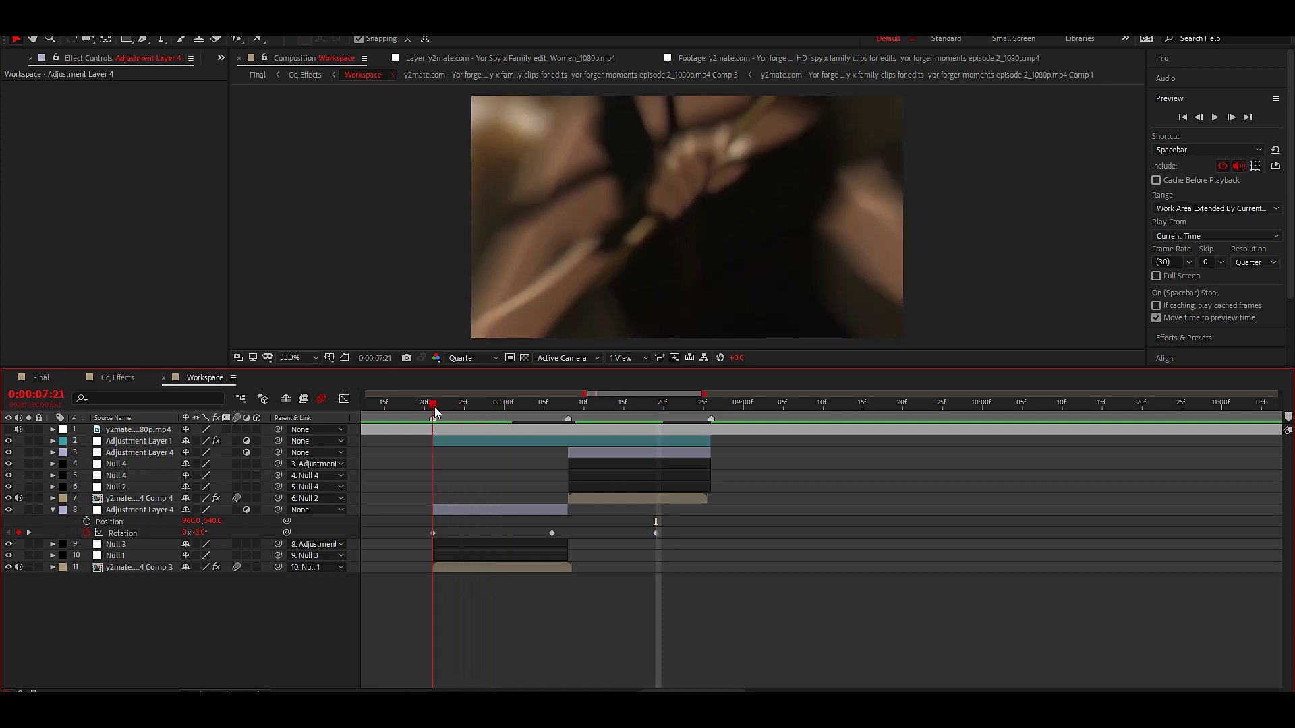
pyautogui.click(465, 509)
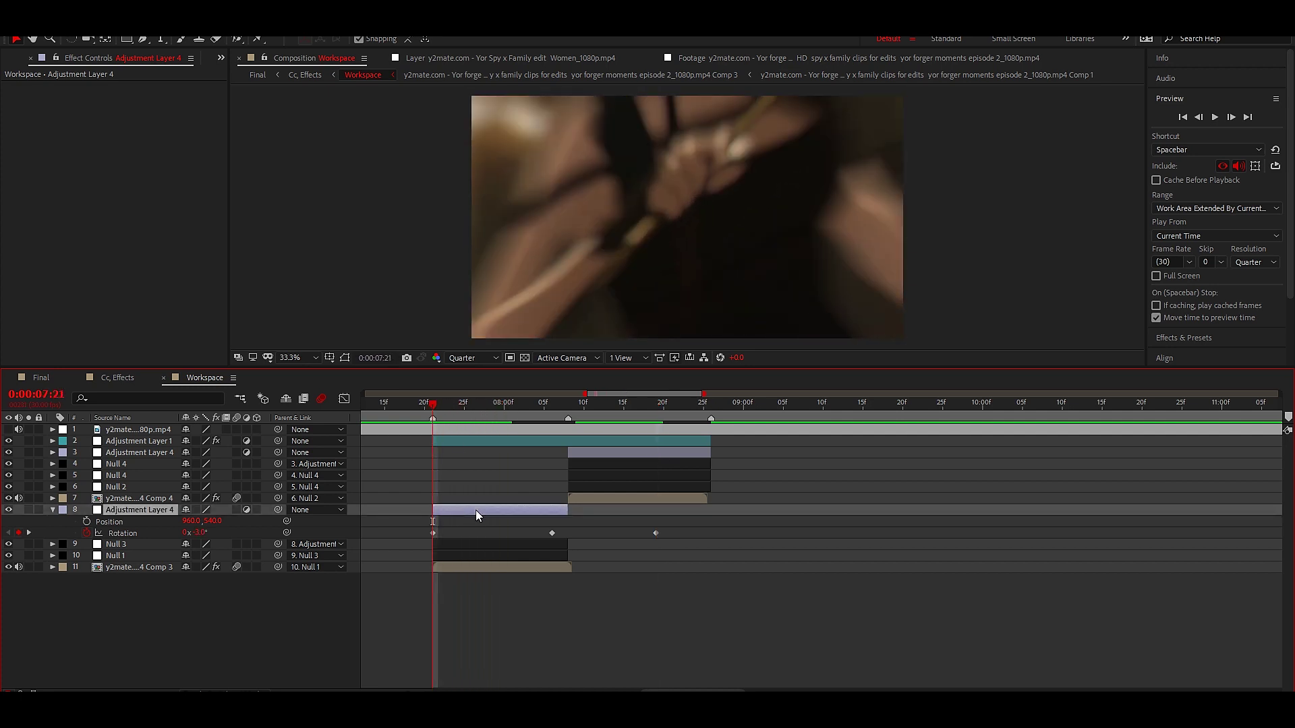
pyautogui.press('space')
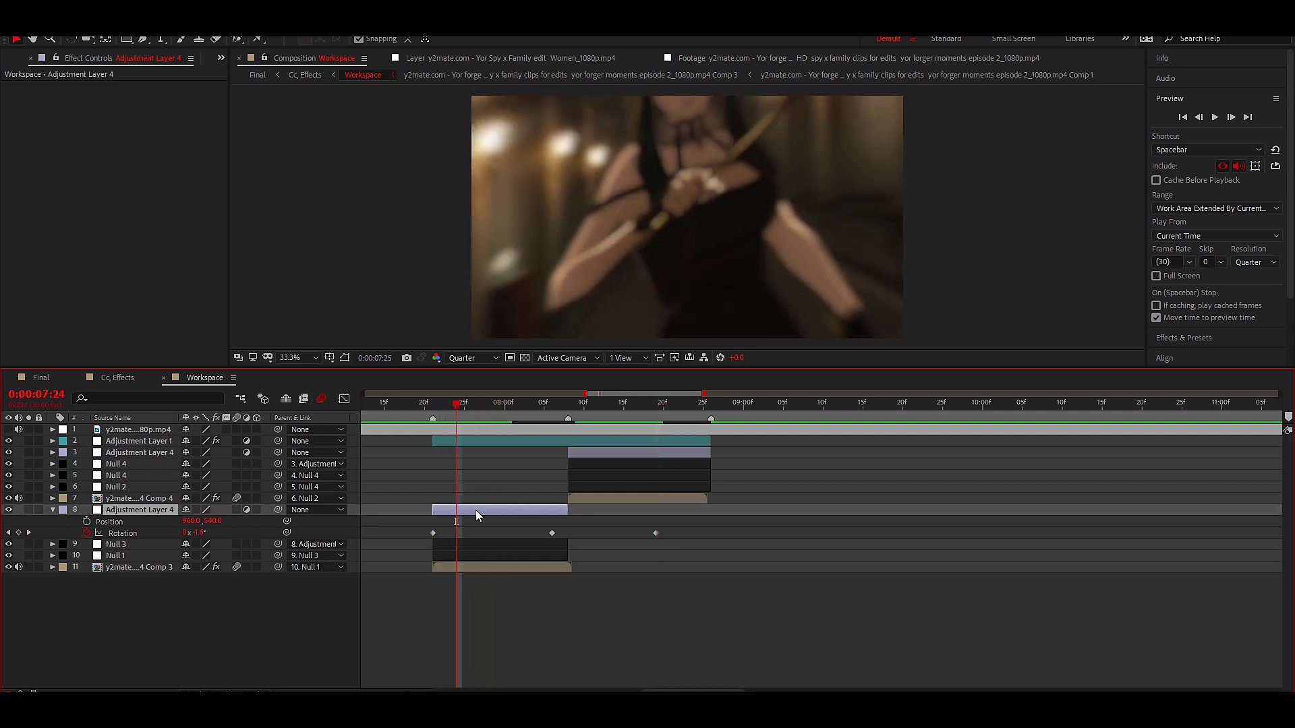
pyautogui.click(191, 522)
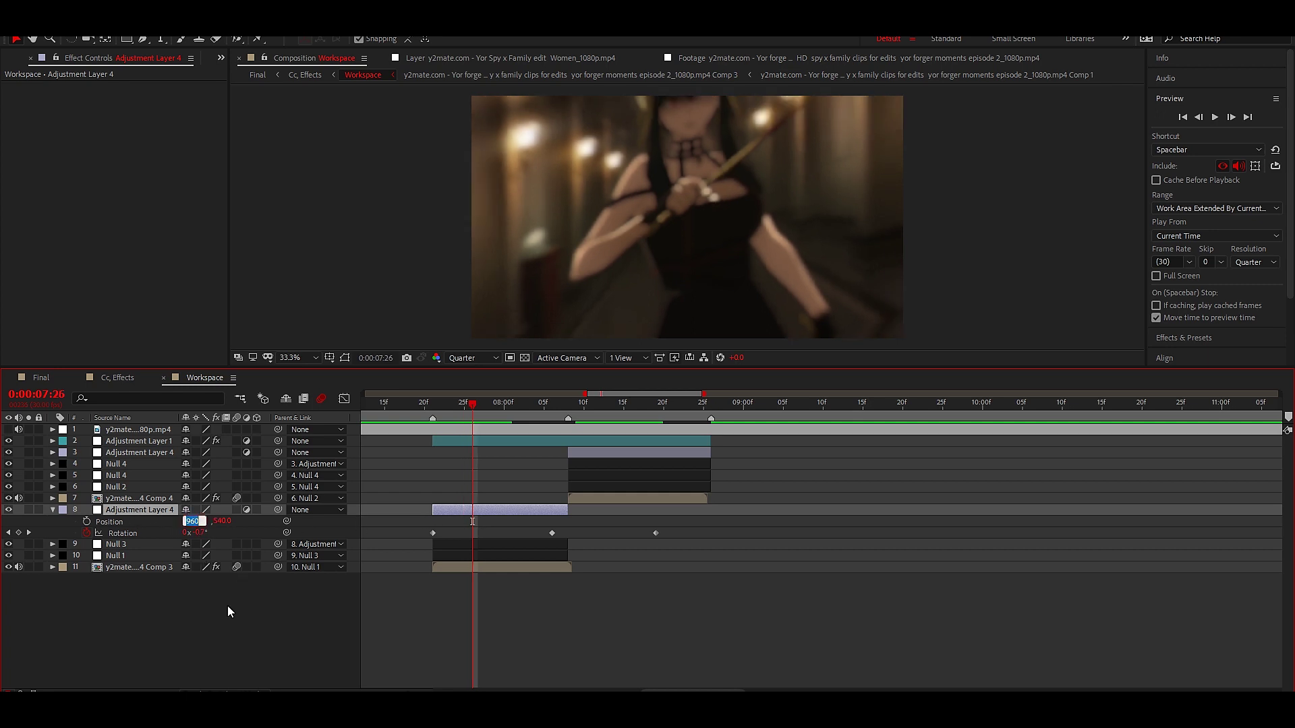
pyautogui.click(200, 650)
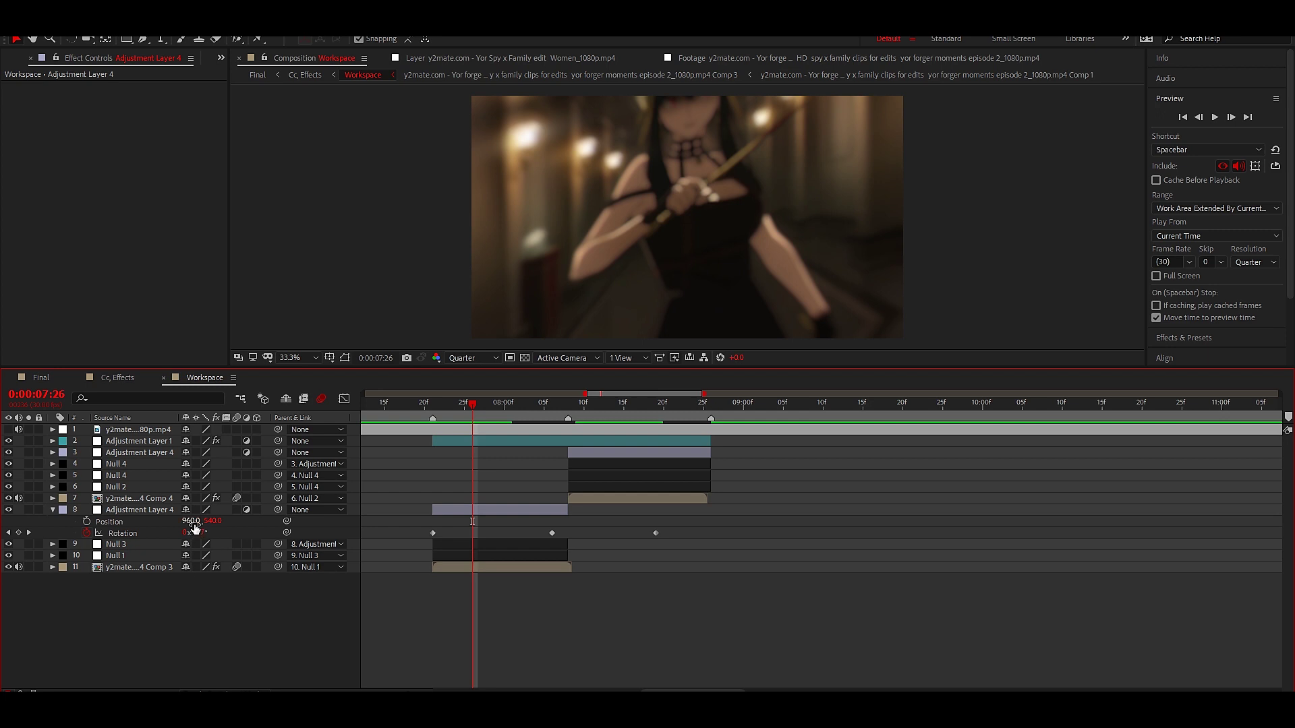
pyautogui.moveTo(195, 522); pyautogui.dragTo(210, 531)
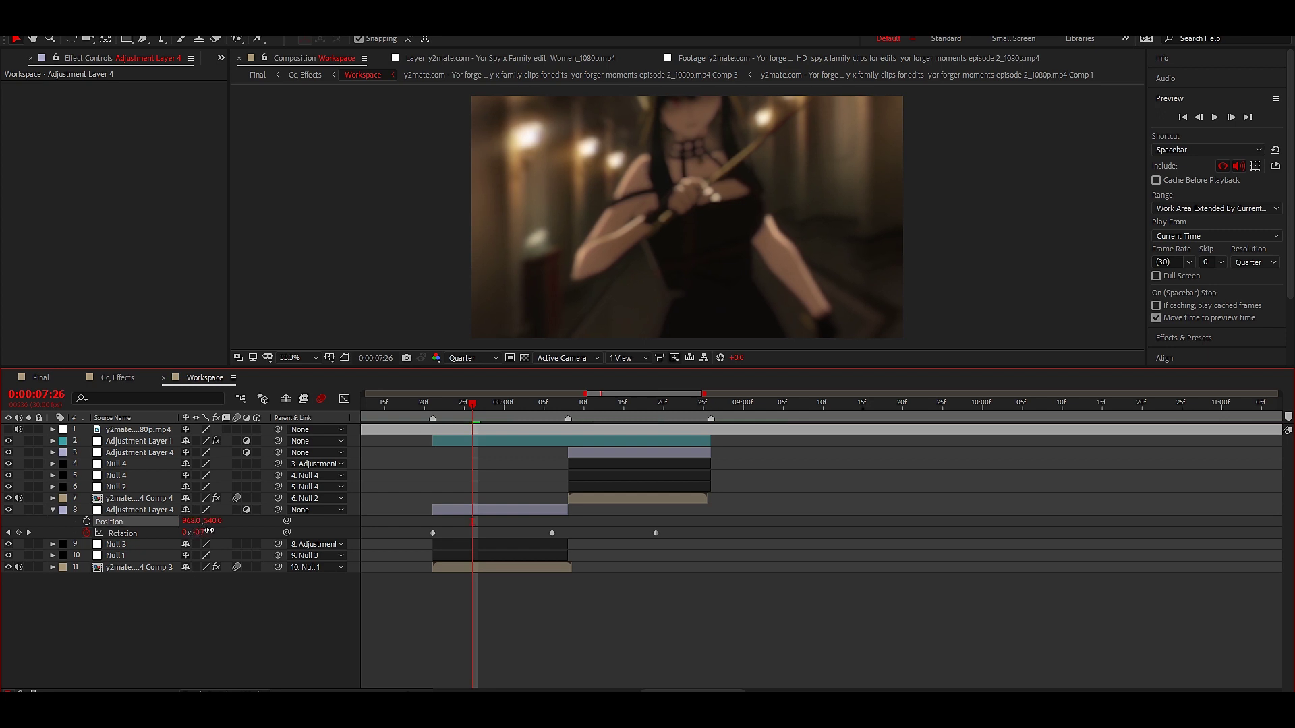
pyautogui.click(231, 586)
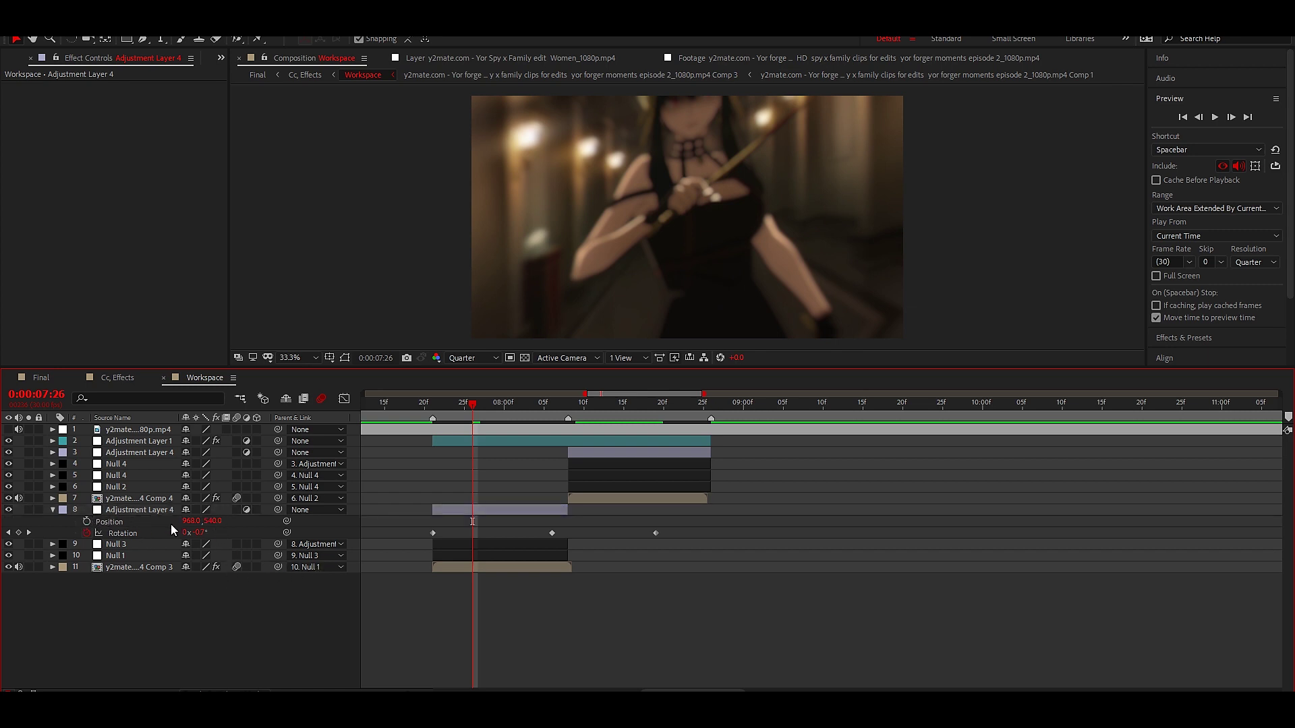
pyautogui.click(87, 522)
pyautogui.moveTo(213, 522); pyautogui.dragTo(276, 519)
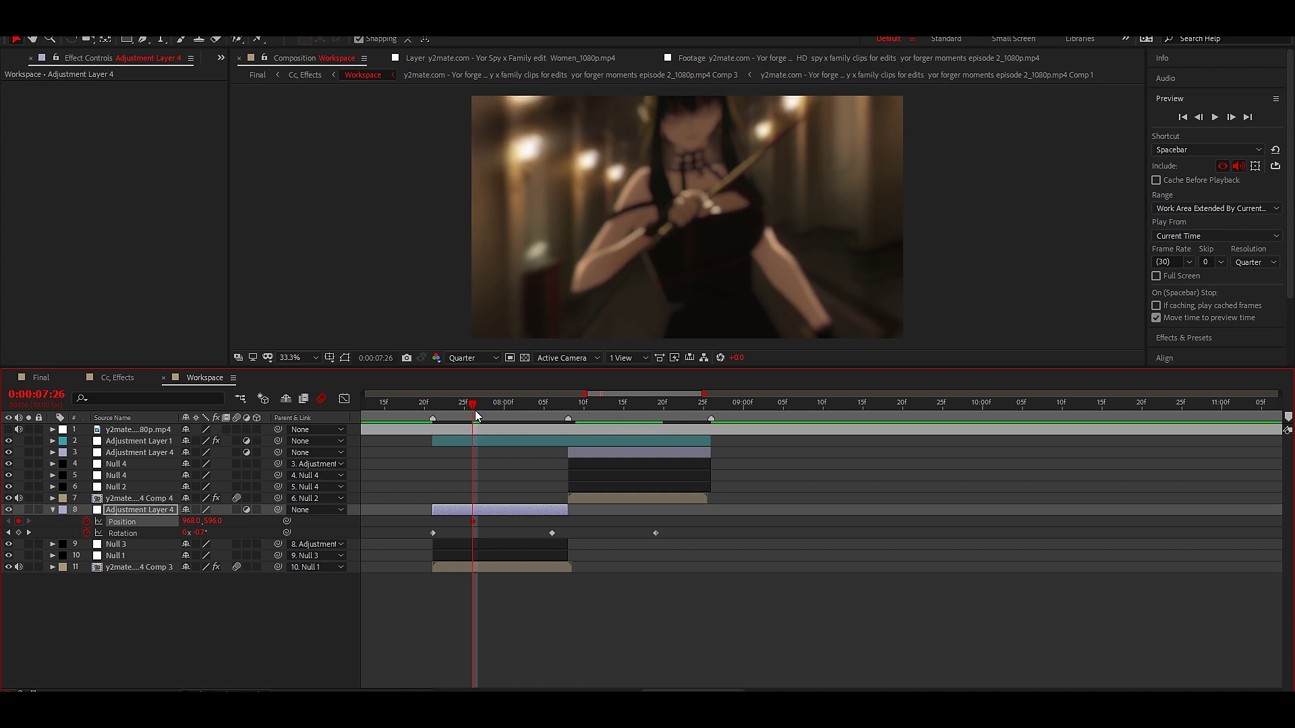
# - Add a Position keyframe of 797,528 at 8:09
pyautogui.press('space')
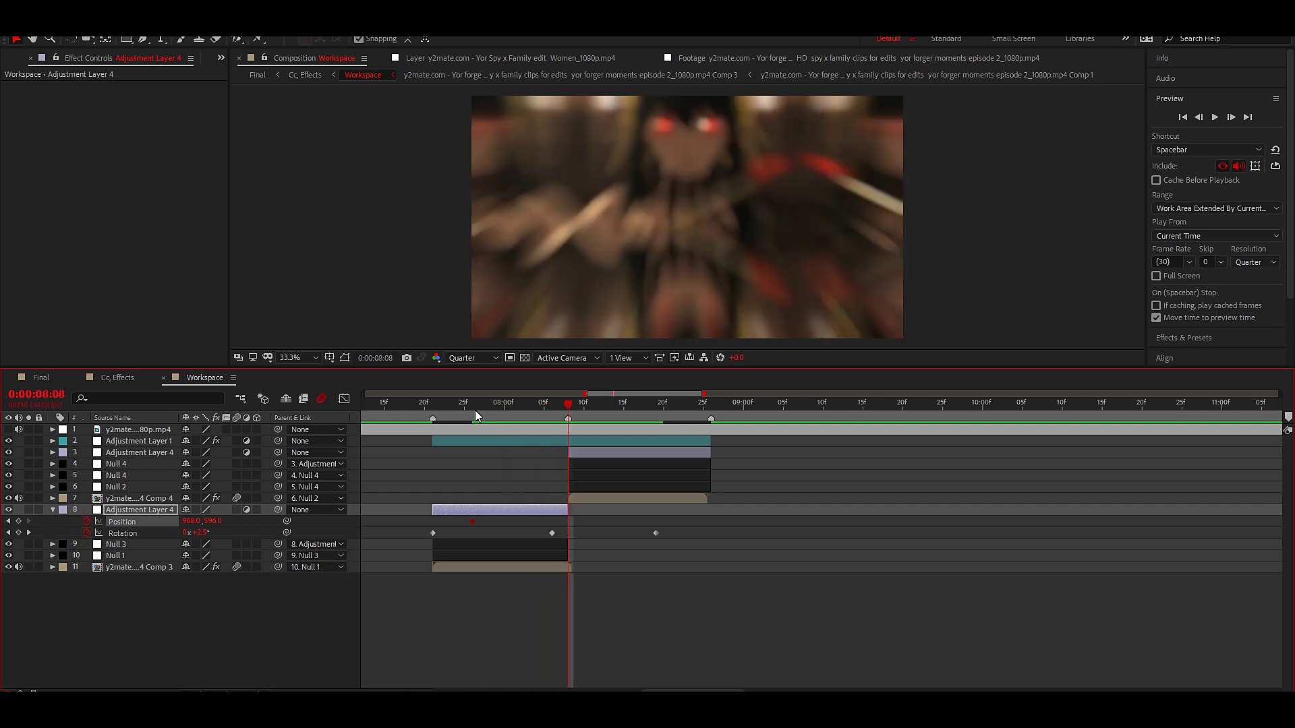
pyautogui.click(215, 521)
pyautogui.write('528')
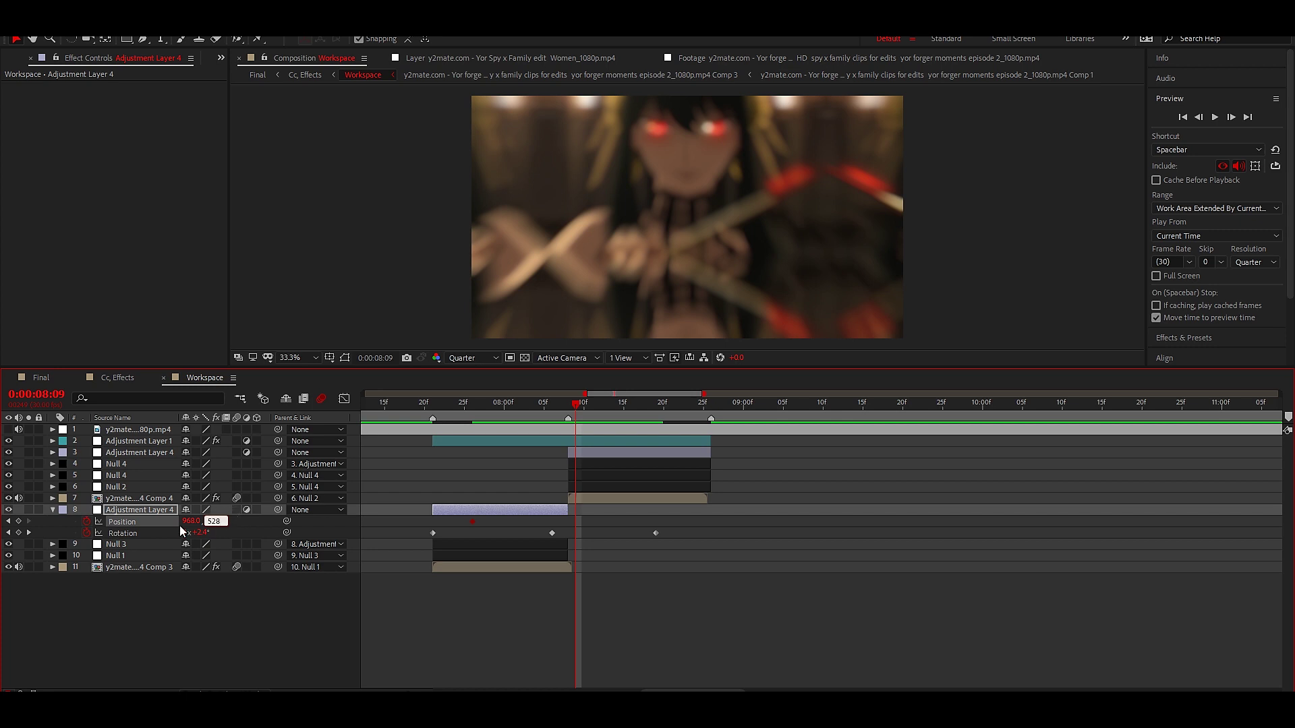
pyautogui.click(191, 521)
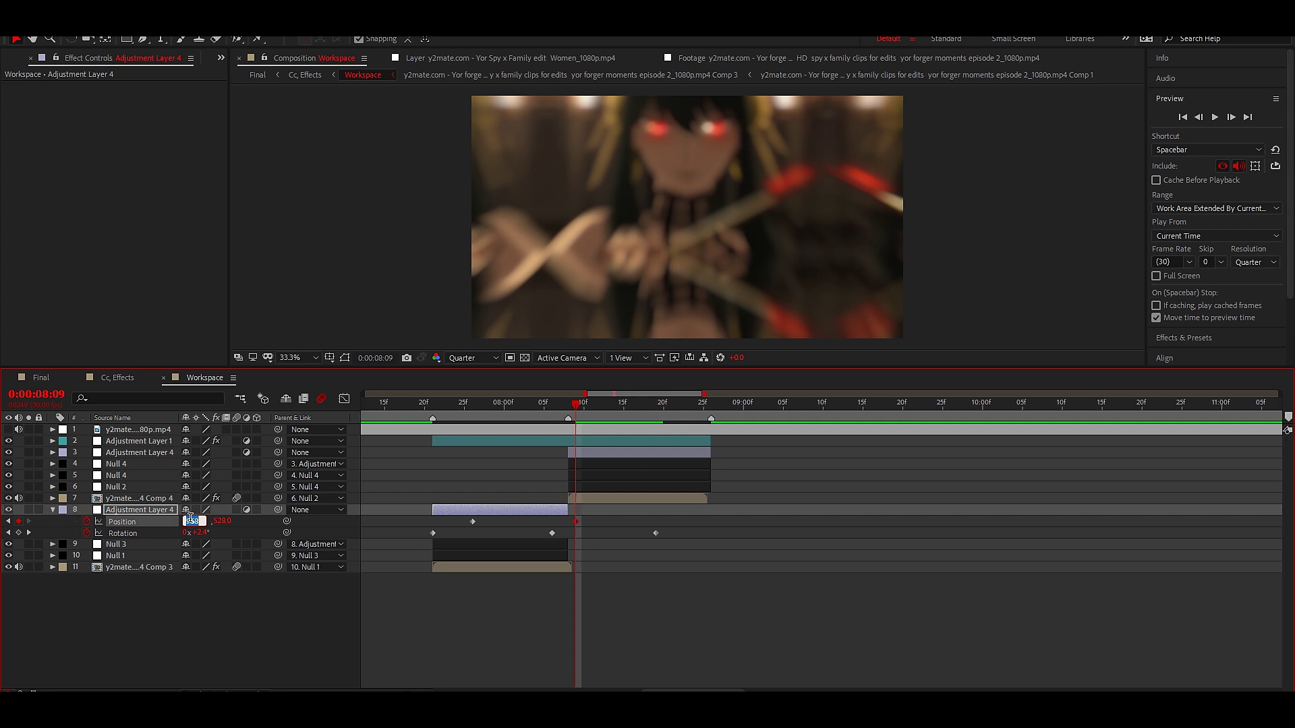
pyautogui.write('797')
pyautogui.click(295, 649)
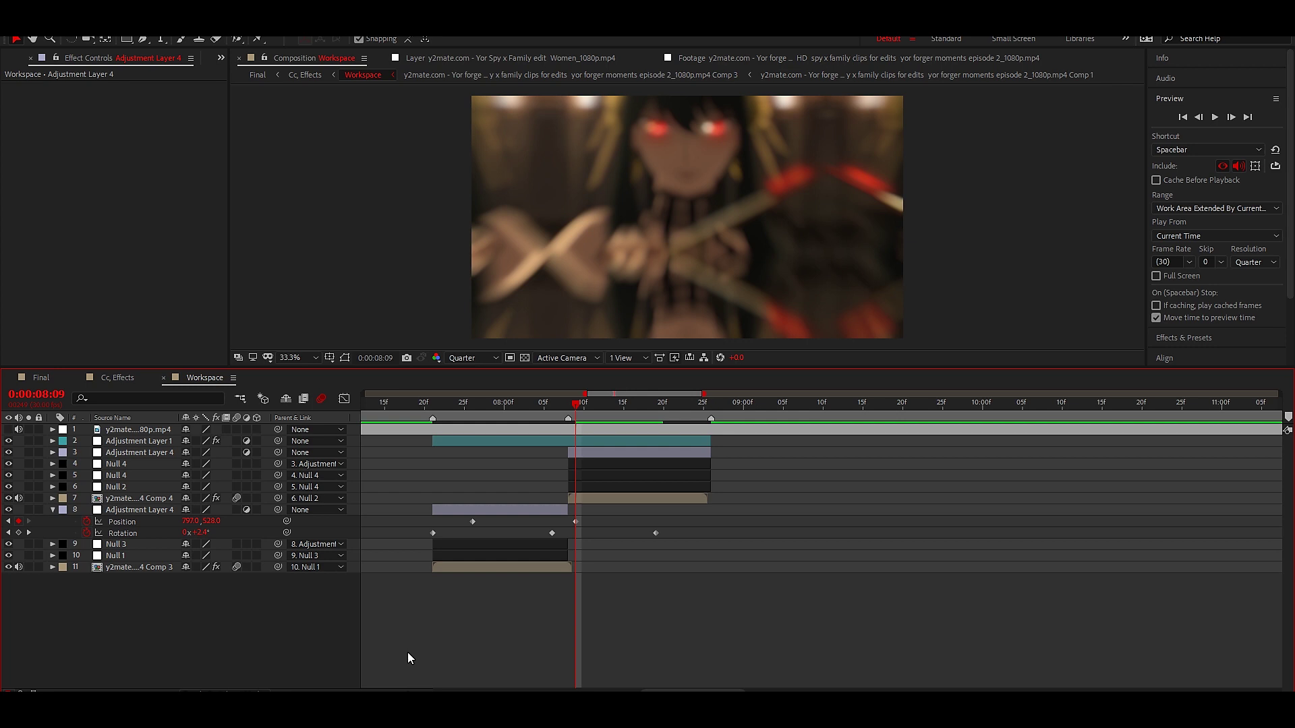
pyautogui.press('space')
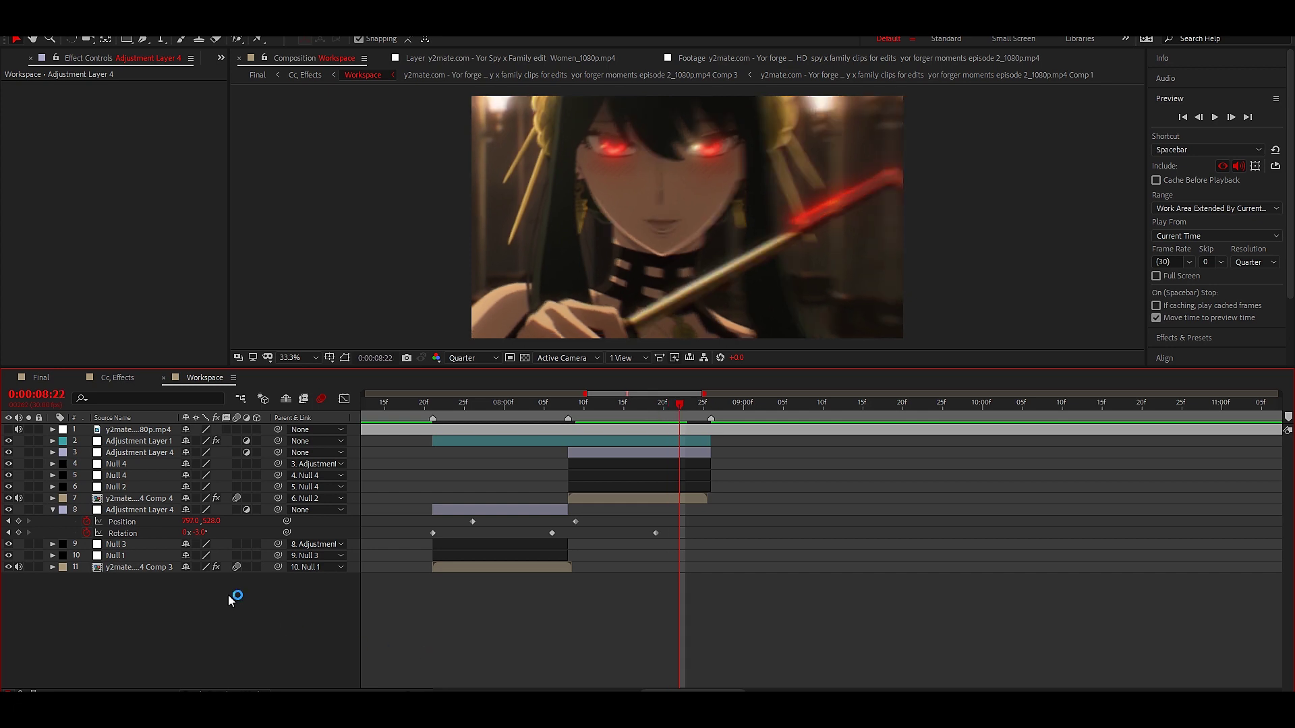
# - Add a Position keyframe of 840,555 at 8:22
pyautogui.click(189, 522)
pyautogui.press('Return')
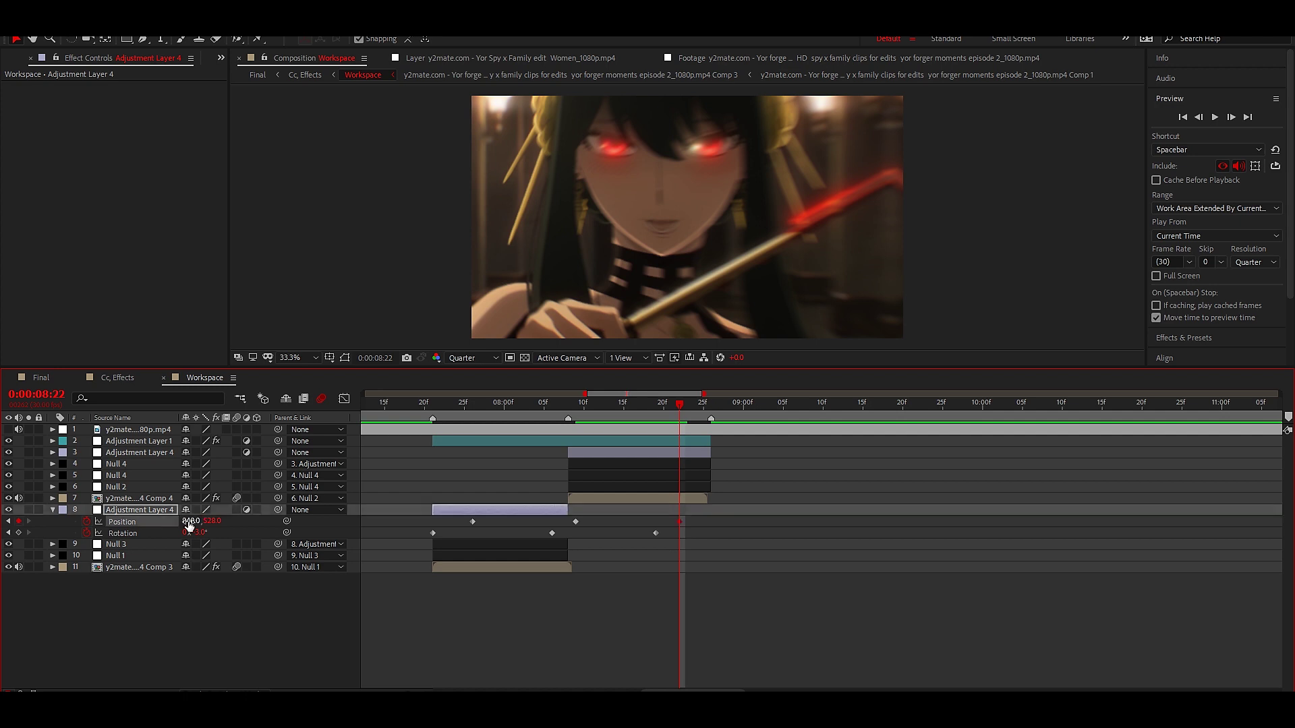
pyautogui.click(212, 521)
pyautogui.write('555')
pyautogui.press('Return')
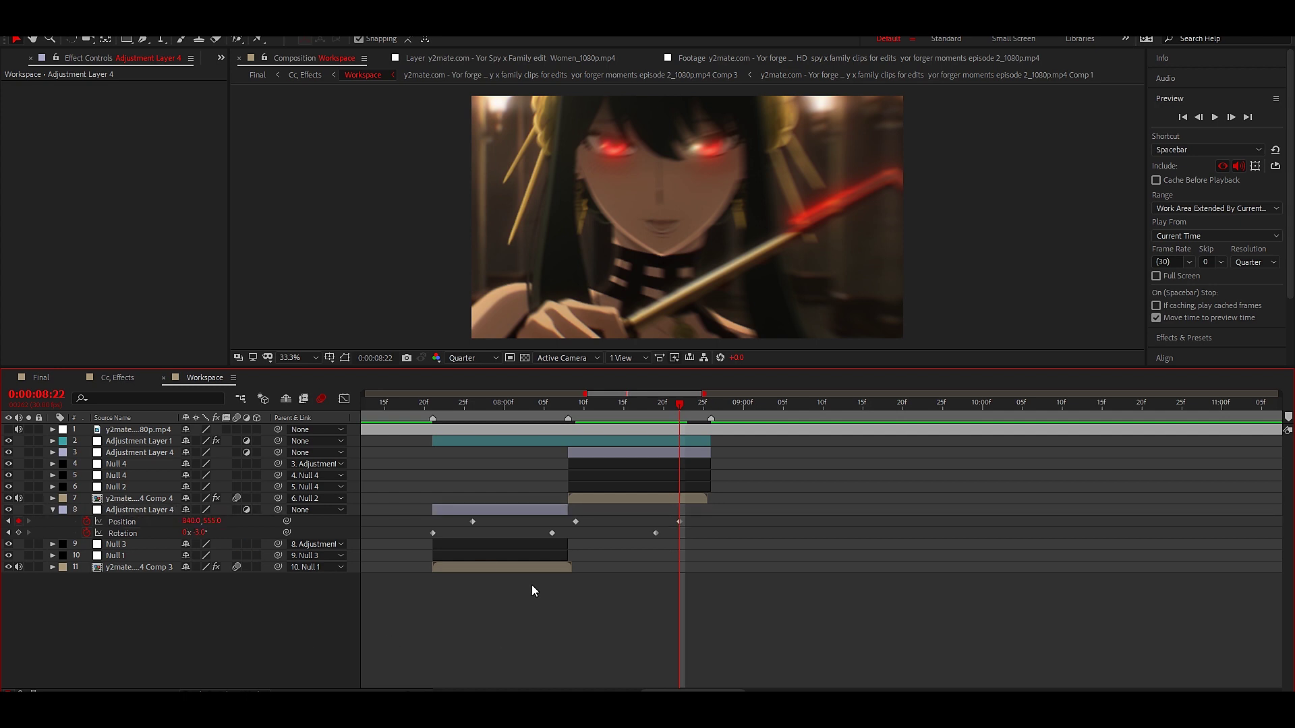
# - Select all Position and Rotation keyframes and preview the shake
pyautogui.moveTo(402, 516); pyautogui.dragTo(682, 530)
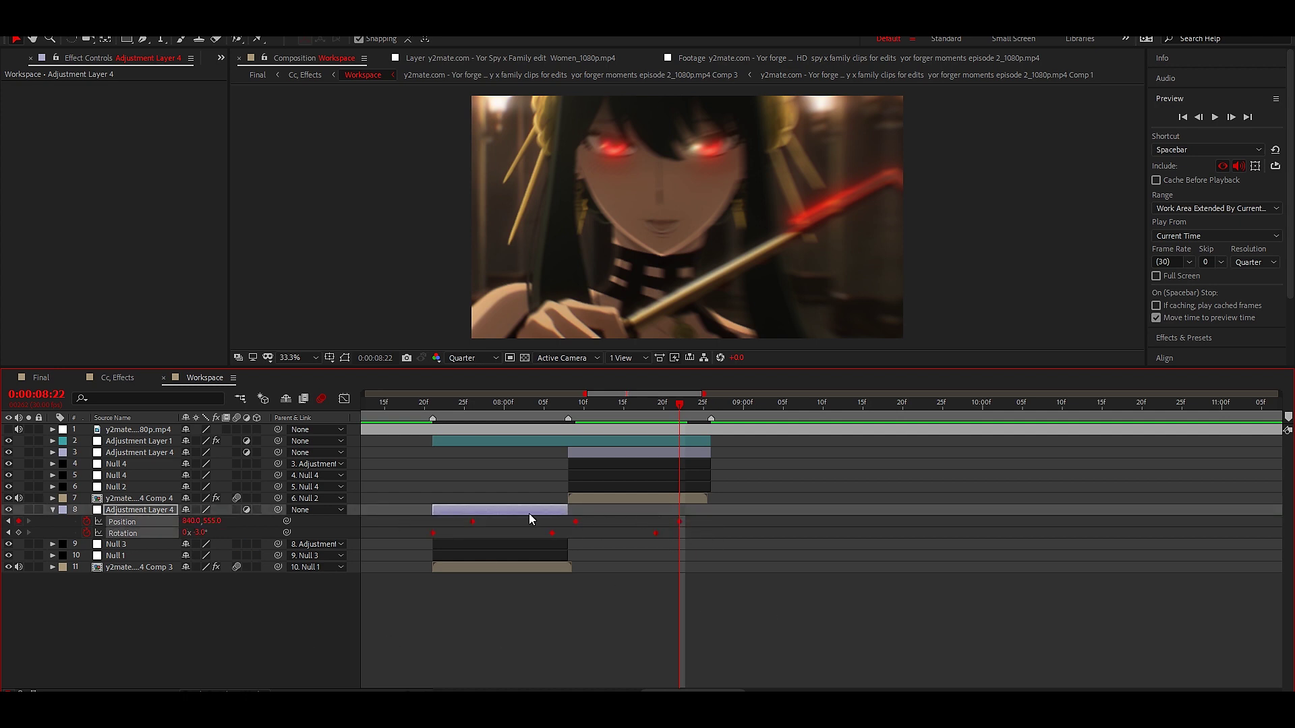
pyautogui.press('space')
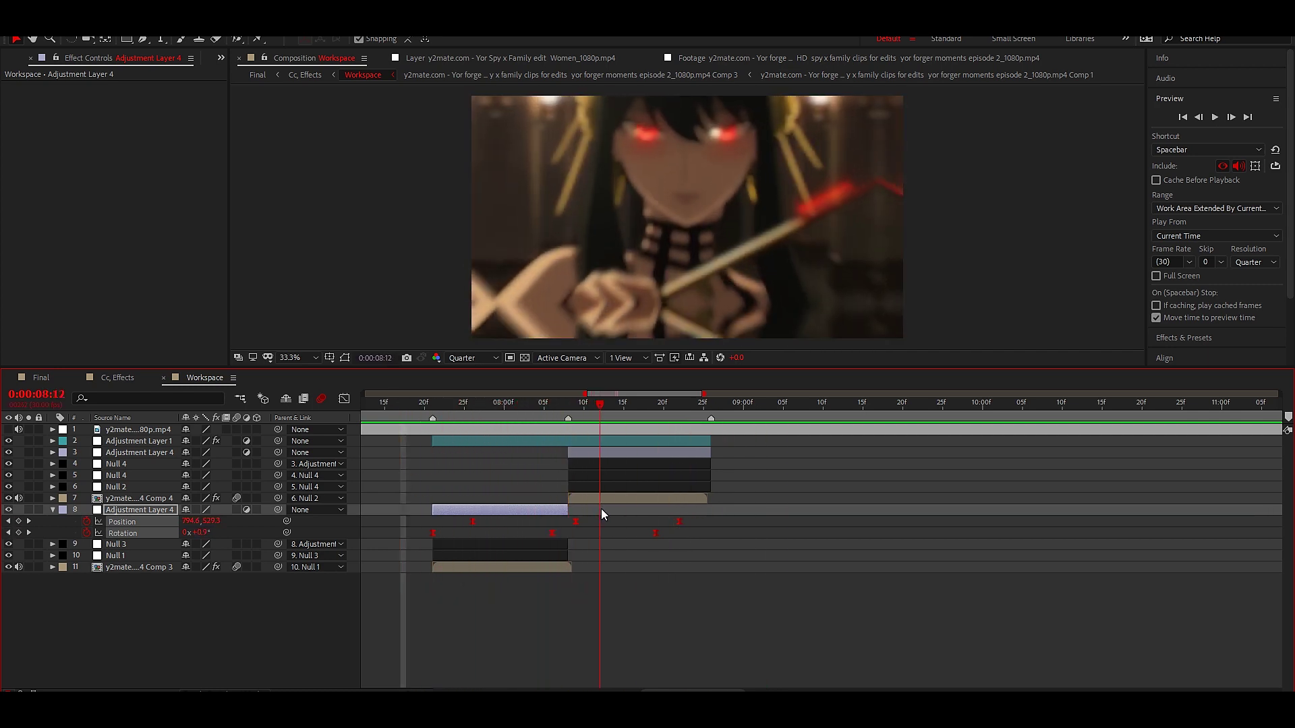
pyautogui.press('space')
pyautogui.click(496, 600)
pyautogui.press('space')
pyautogui.press('space')
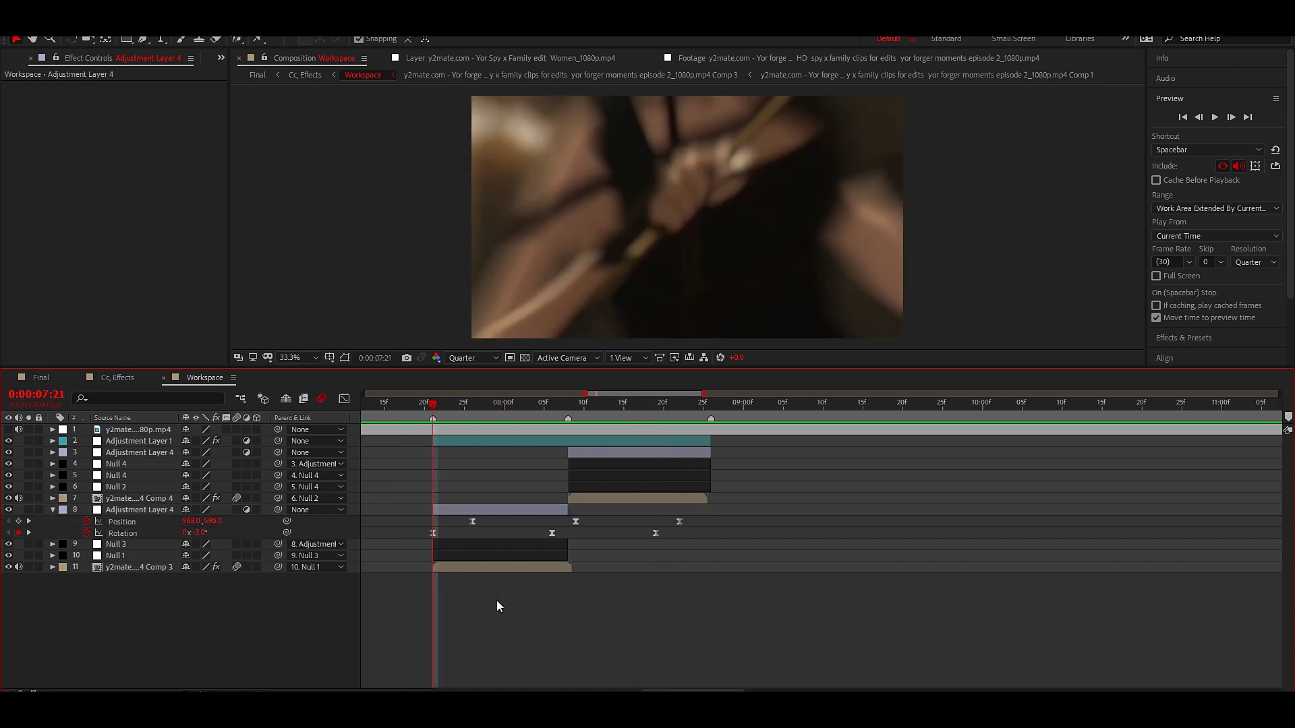
# - Copy layer 8's shake keyframes and paste them onto layer 3 at 8:08
pyautogui.moveTo(396, 521); pyautogui.dragTo(722, 544)
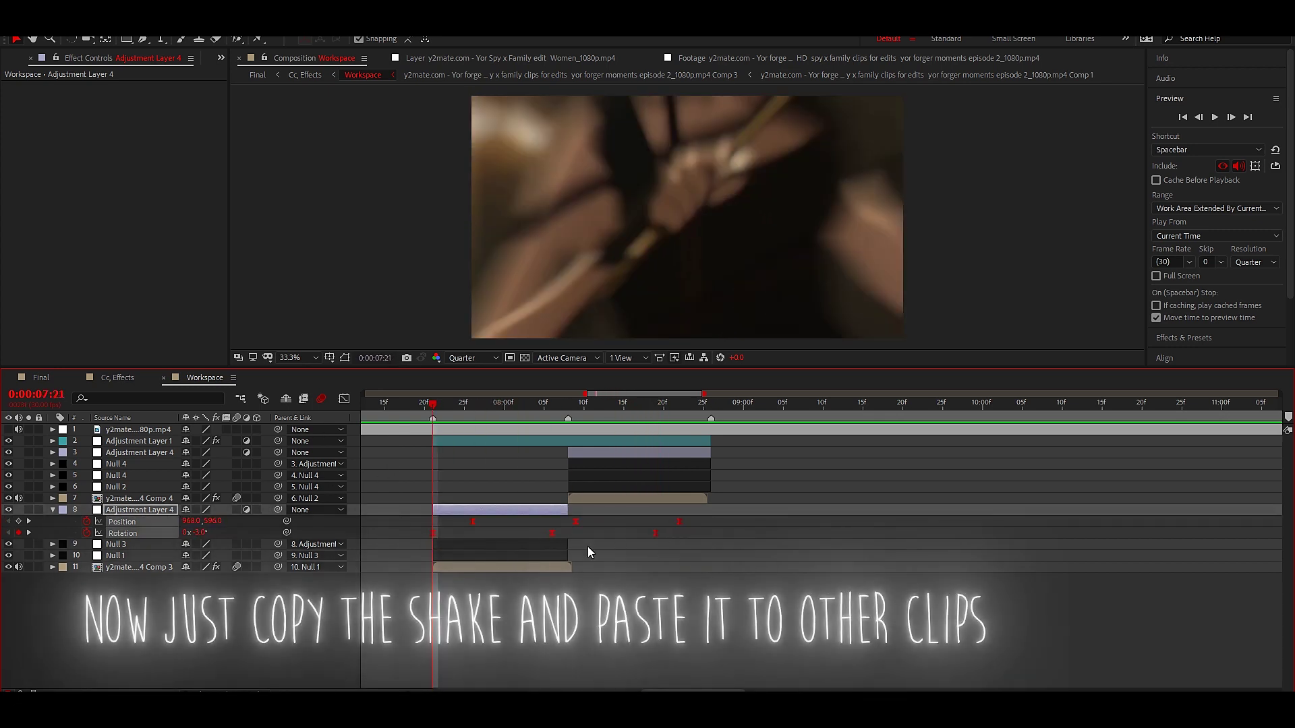
pyautogui.moveTo(499, 403); pyautogui.dragTo(569, 406)
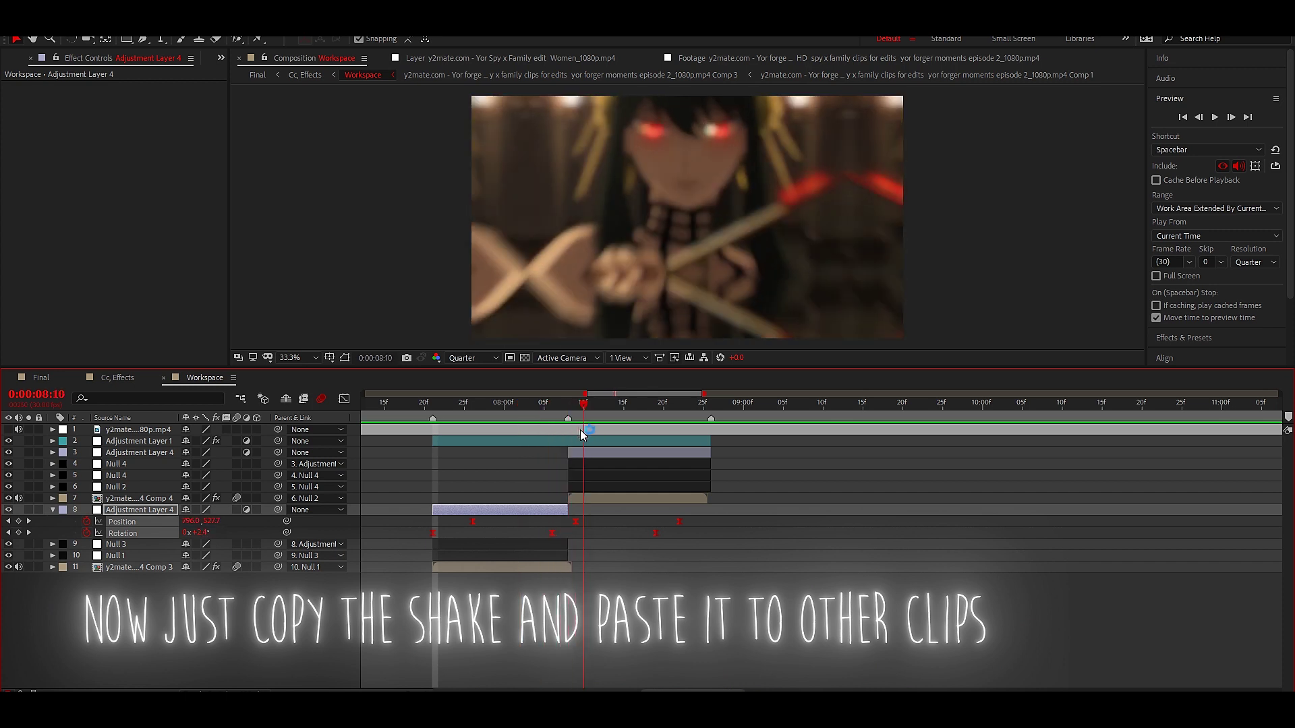
pyautogui.click(593, 452)
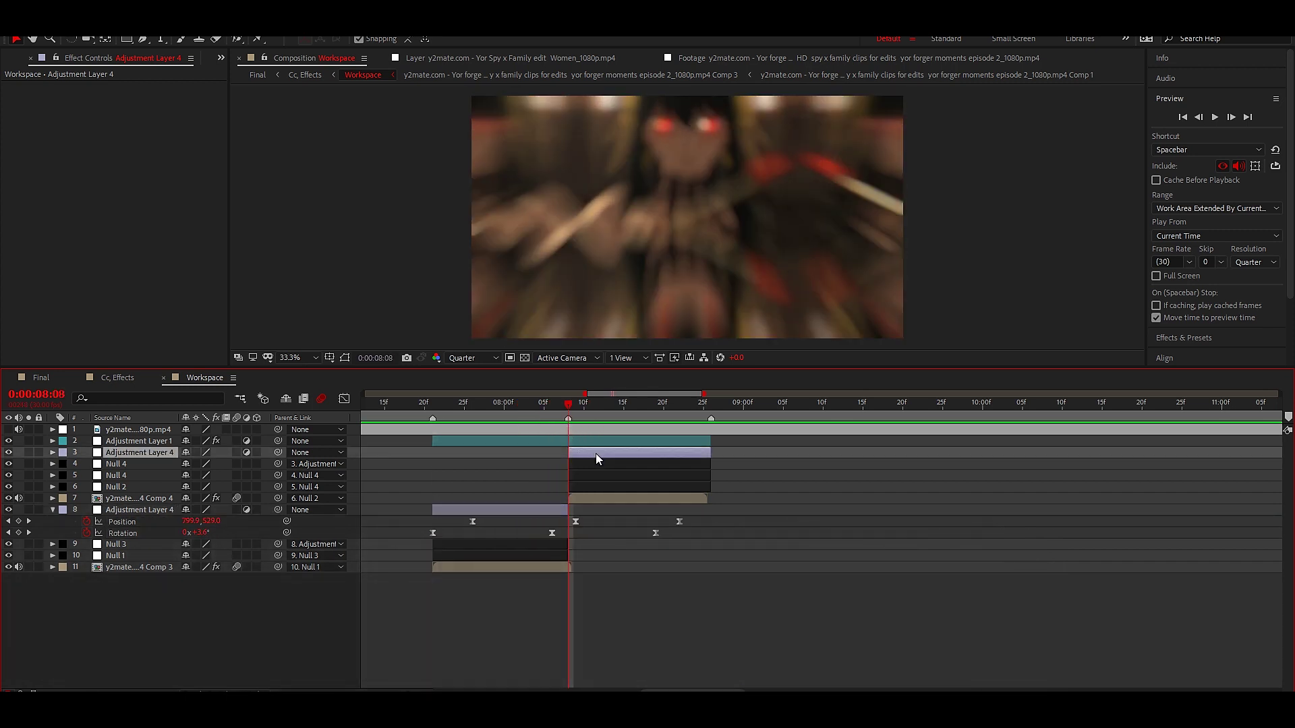
pyautogui.hotkey('ctrl', 'v')
pyautogui.press('u')
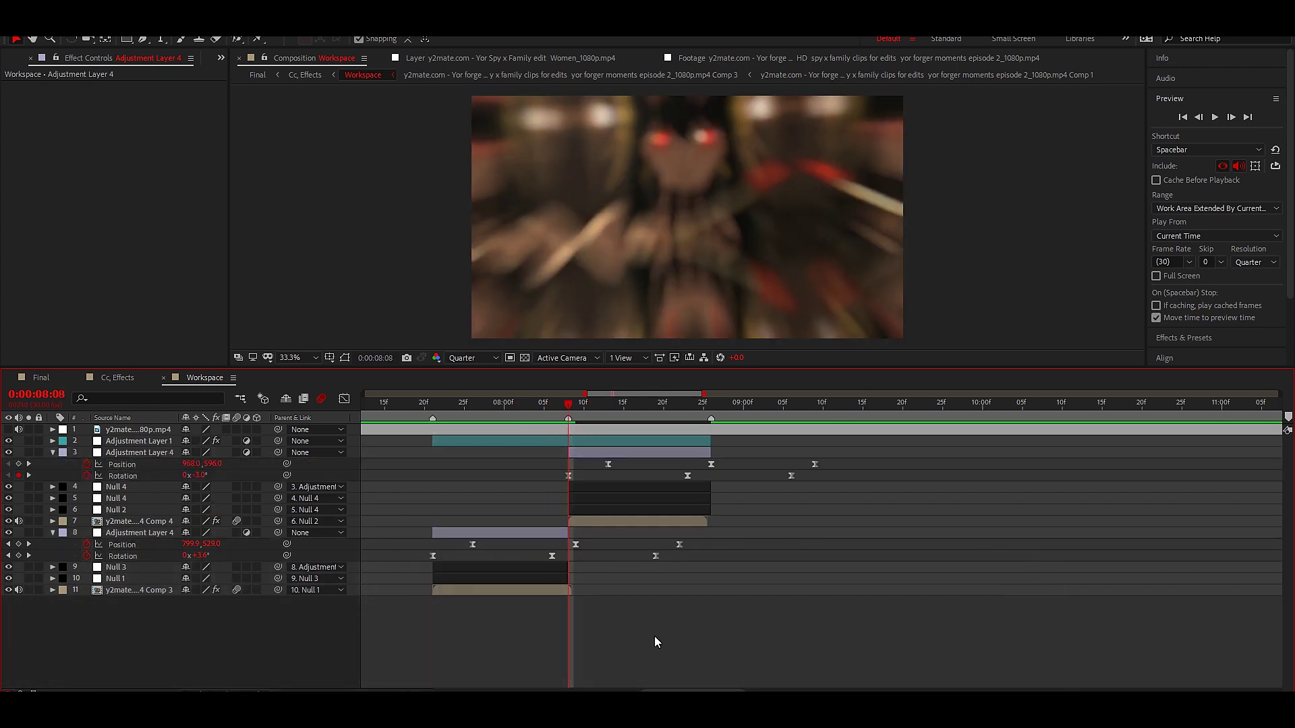
# - Retune layer 3's first Rotation keyframes to +4° and +7°
pyautogui.click(199, 476)
pyautogui.write('4')
pyautogui.press('Return')
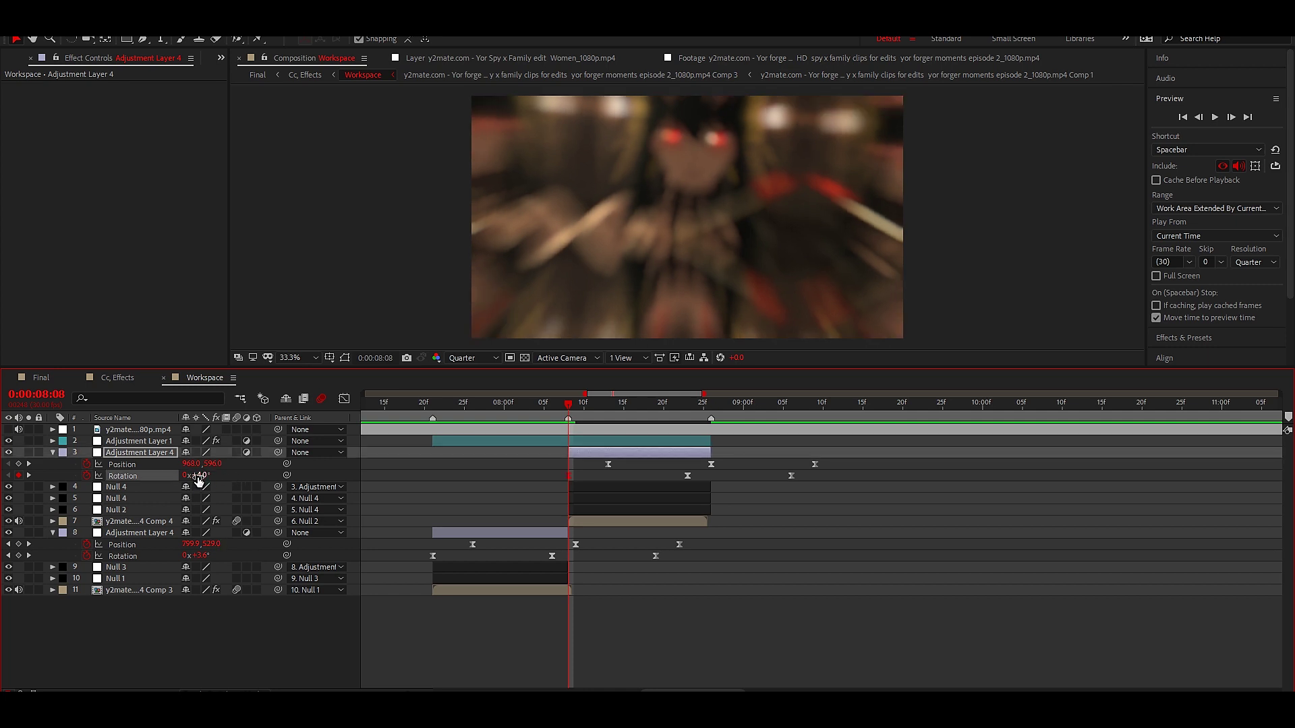
pyautogui.click(199, 477)
pyautogui.click(470, 621)
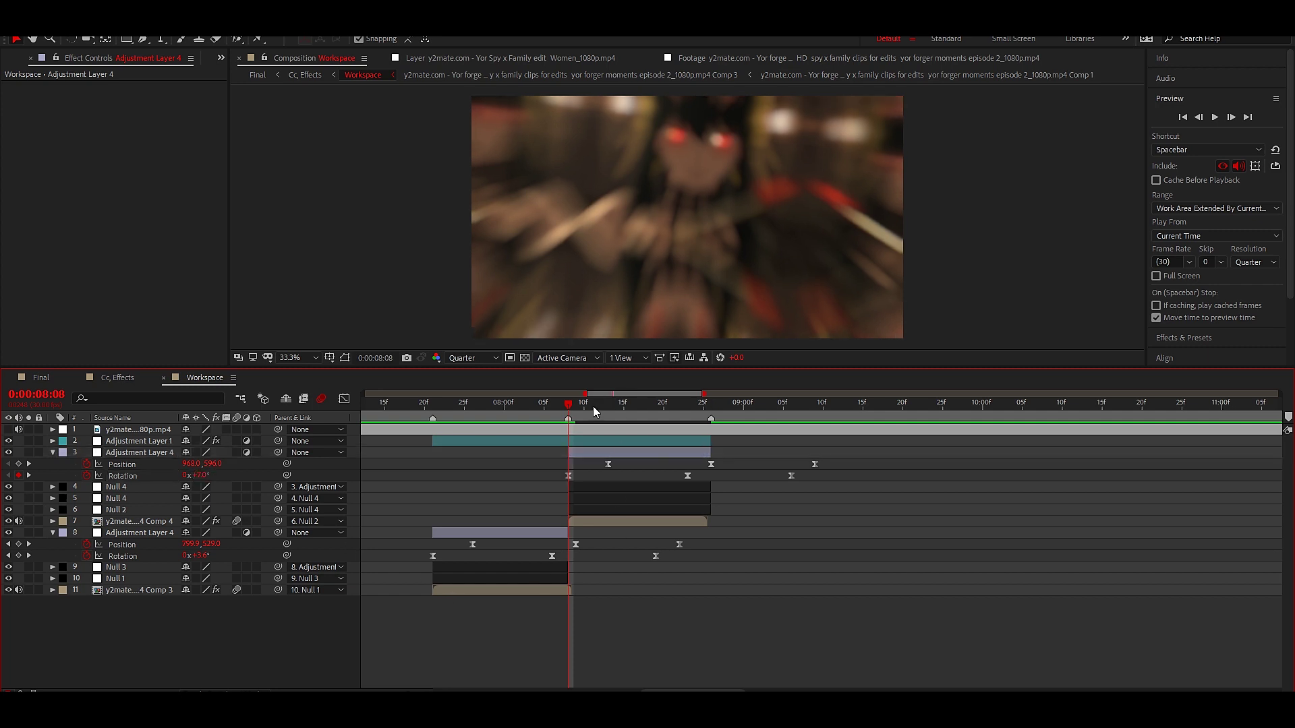
# - Set layer 3's Rotation to -1° at 8:23
pyautogui.moveTo(592, 408); pyautogui.dragTo(686, 444)
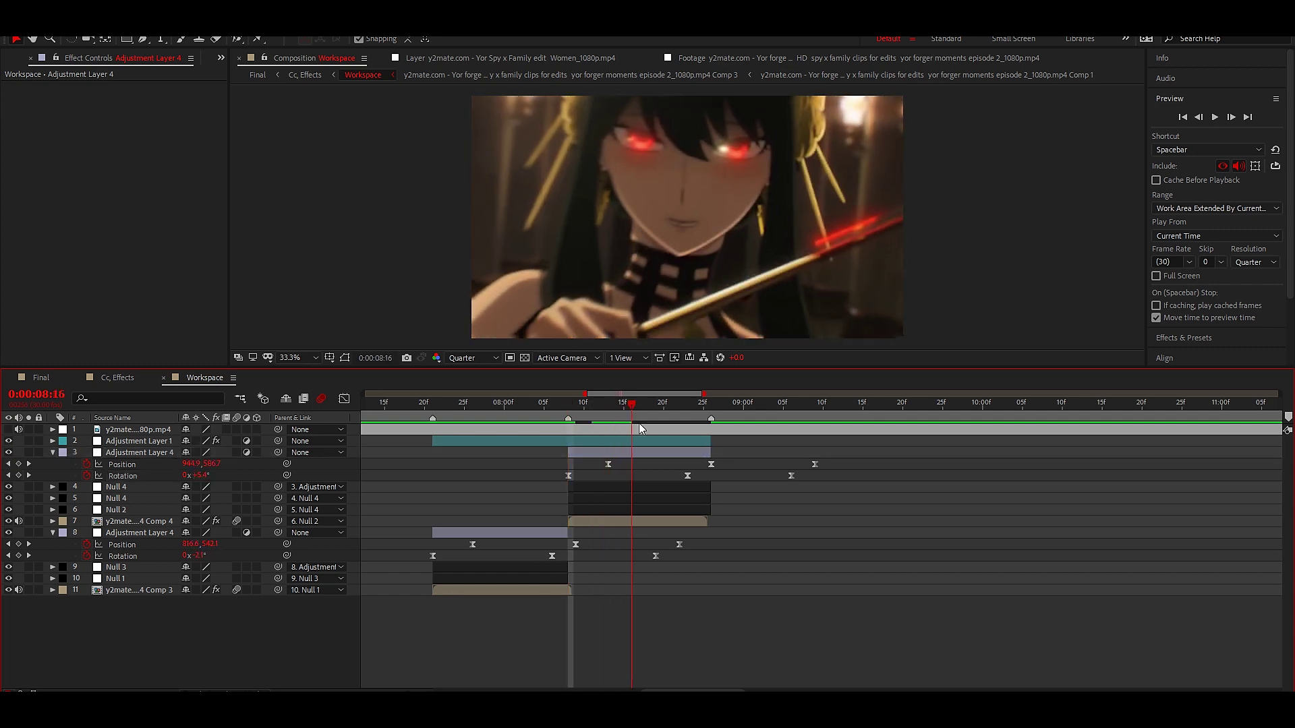
pyautogui.click(199, 476)
pyautogui.write('-1')
pyautogui.press('Return')
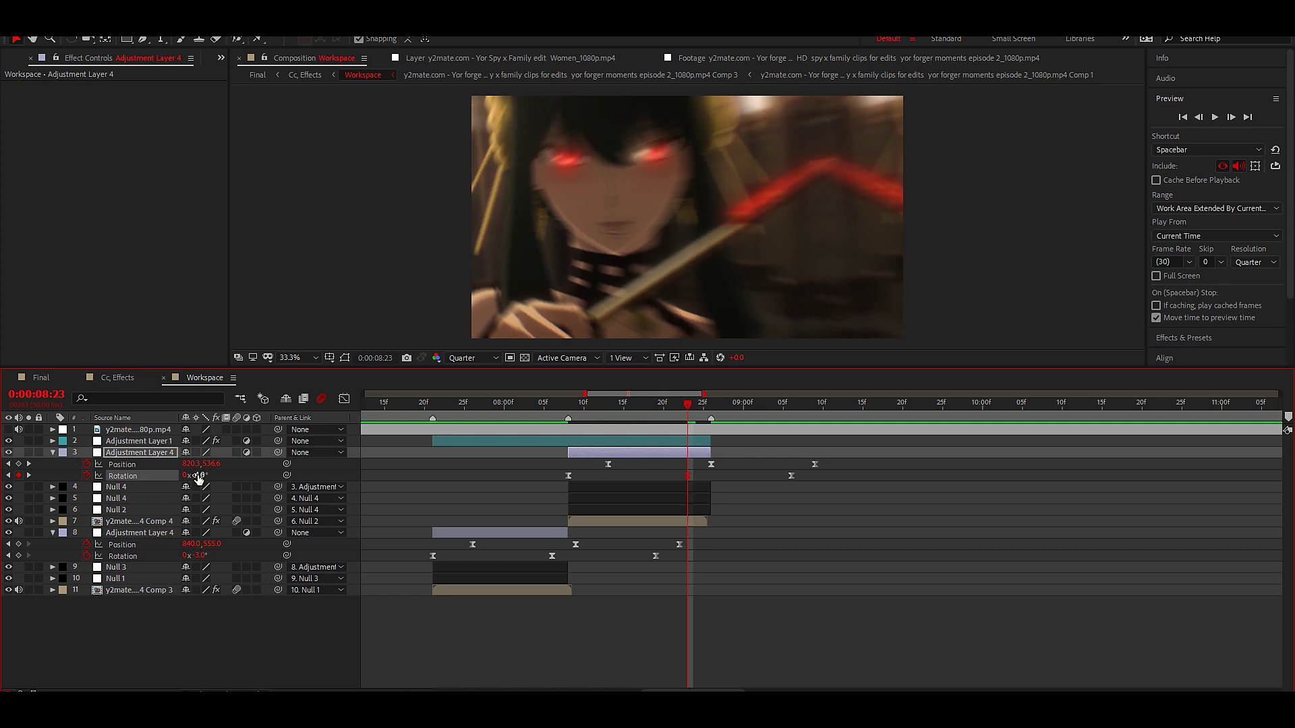
pyautogui.moveTo(699, 414)
pyautogui.mouseDown()
pyautogui.moveTo(803, 450)
pyautogui.moveTo(793, 445)
pyautogui.mouseUp()
pyautogui.click(346, 653)
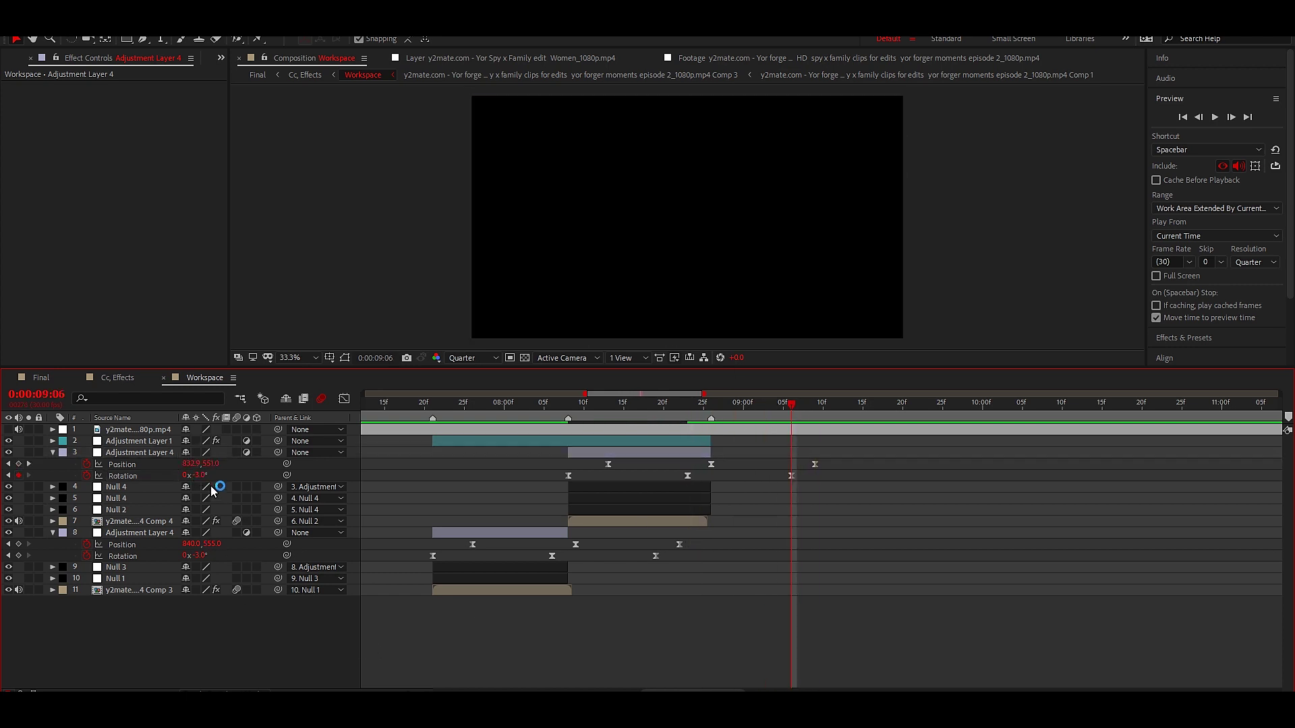
pyautogui.moveTo(447, 407); pyautogui.dragTo(438, 409)
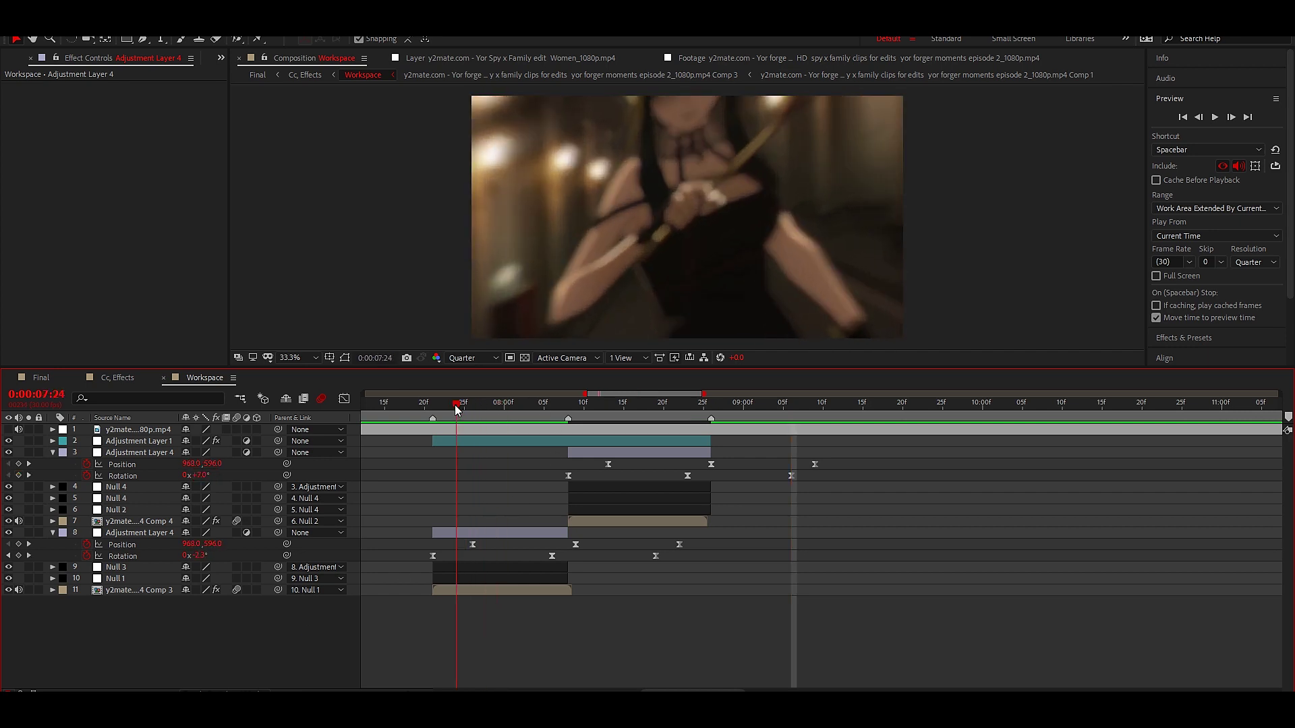
pyautogui.press('space')
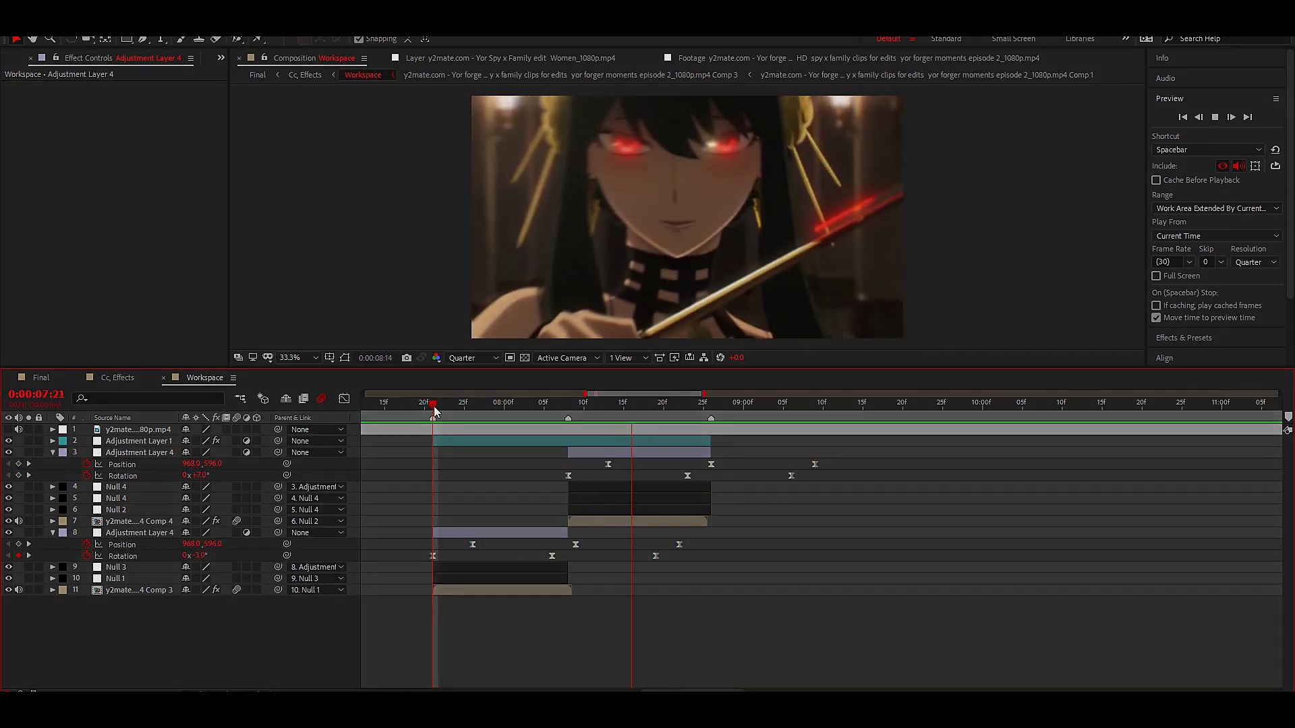
pyautogui.click(435, 411)
pyautogui.press('space')
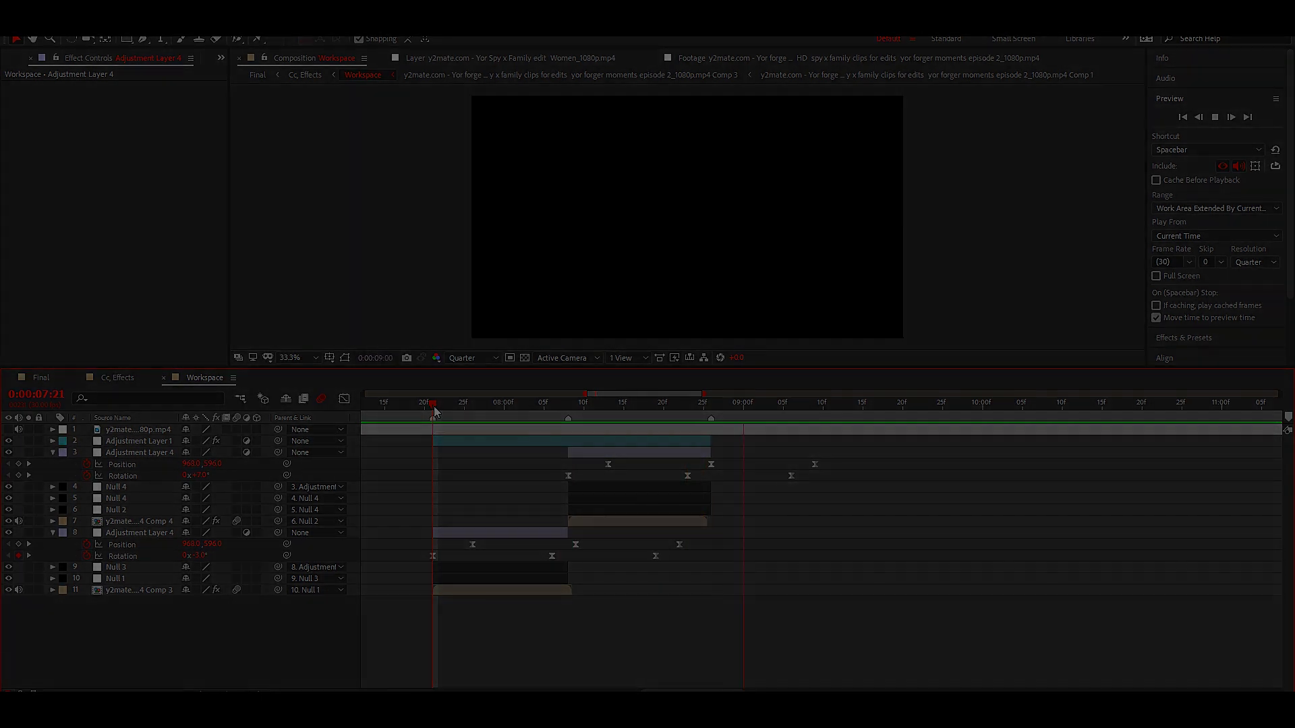